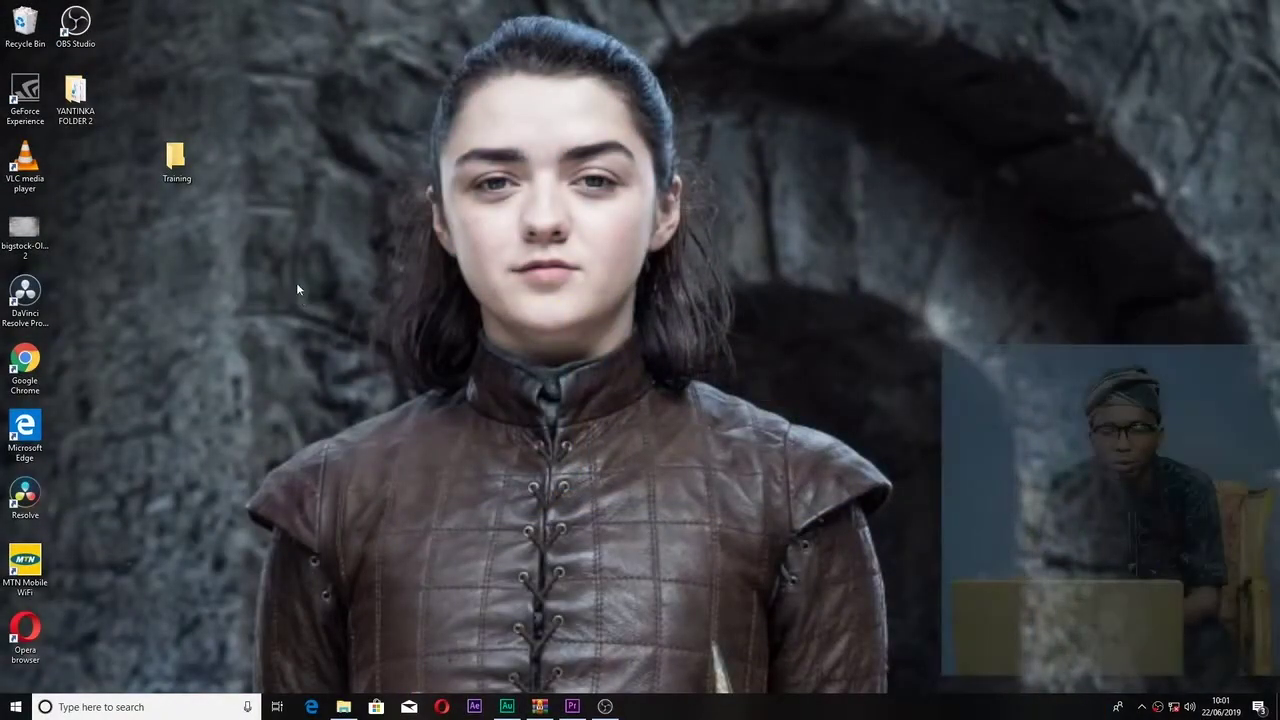
# Step: Open the desktop's background personalisation settings in a reduced window and set the night-sky tent picture as wallpaper
pyautogui.rightClick(400, 221)
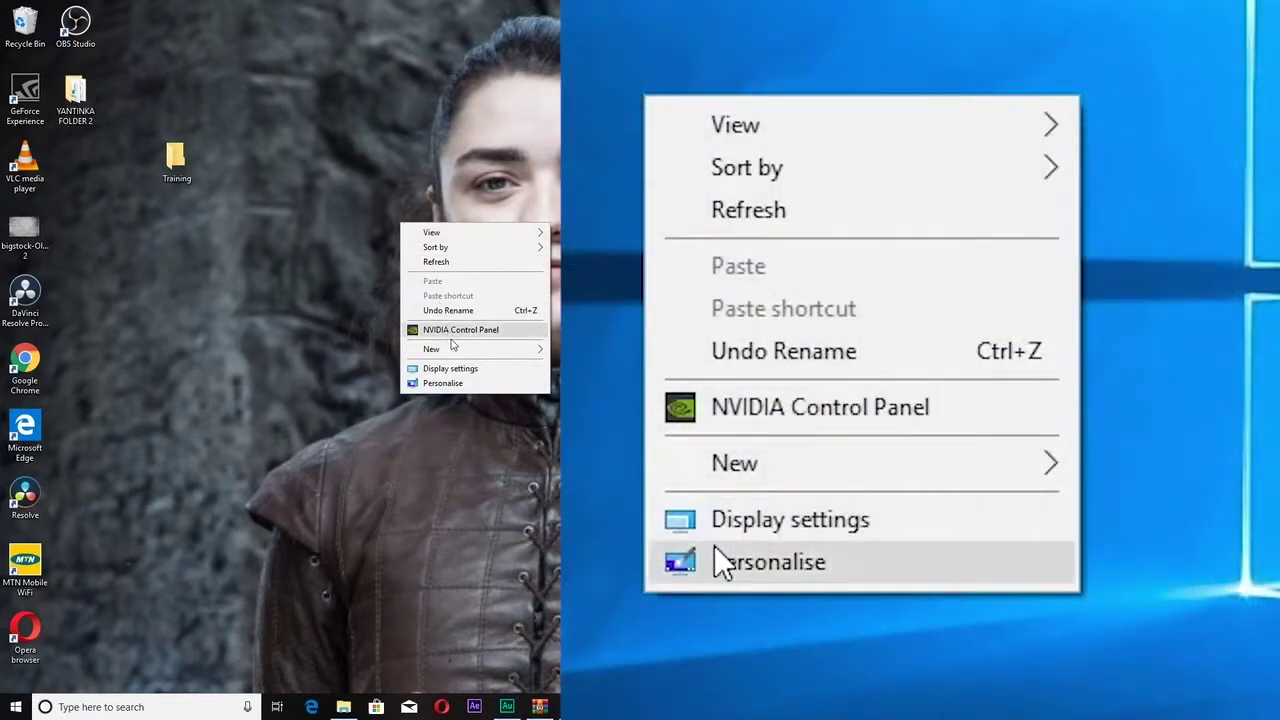
pyautogui.click(461, 385)
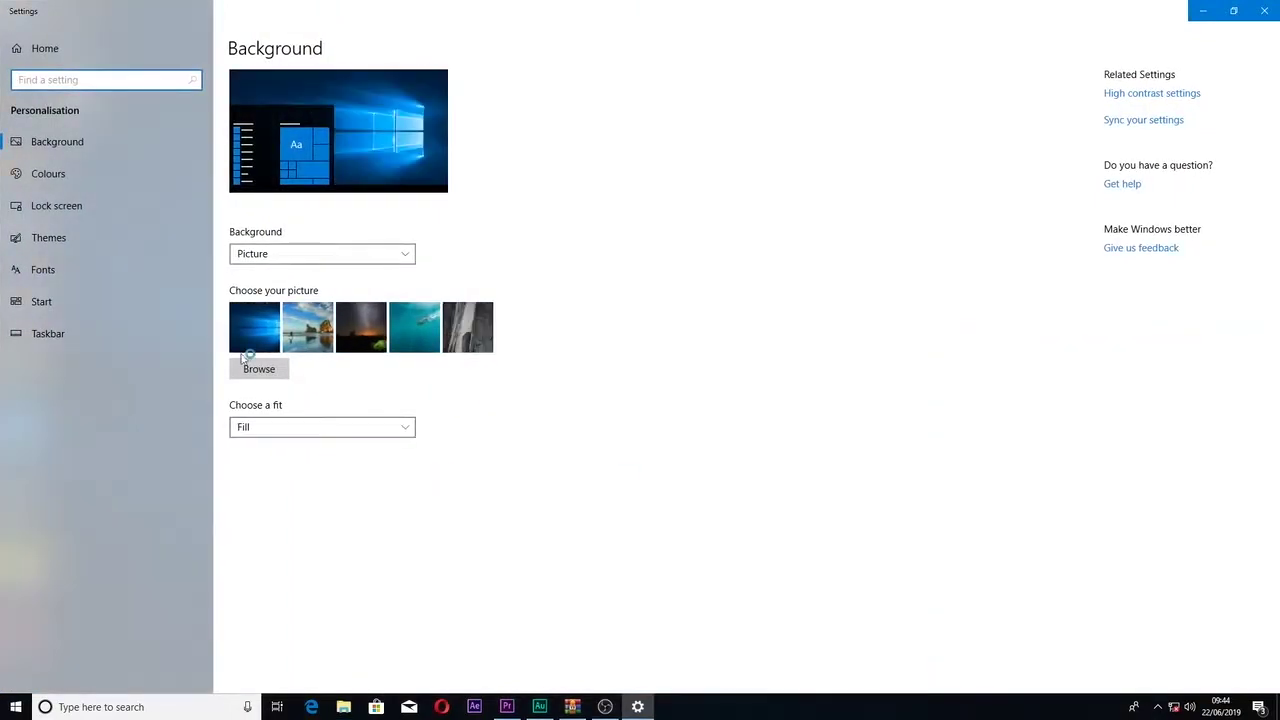
pyautogui.click(1233, 10)
pyautogui.click(393, 348)
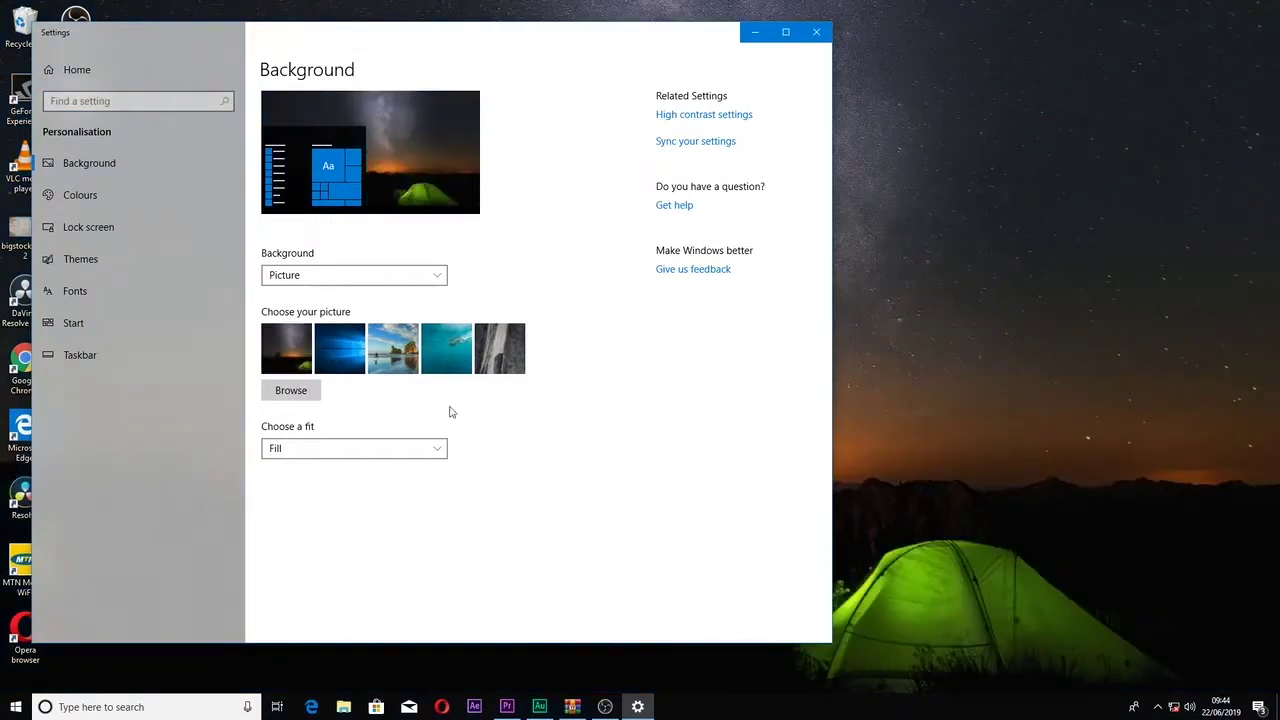
pyautogui.moveTo(832, 645); pyautogui.dragTo(550, 410)
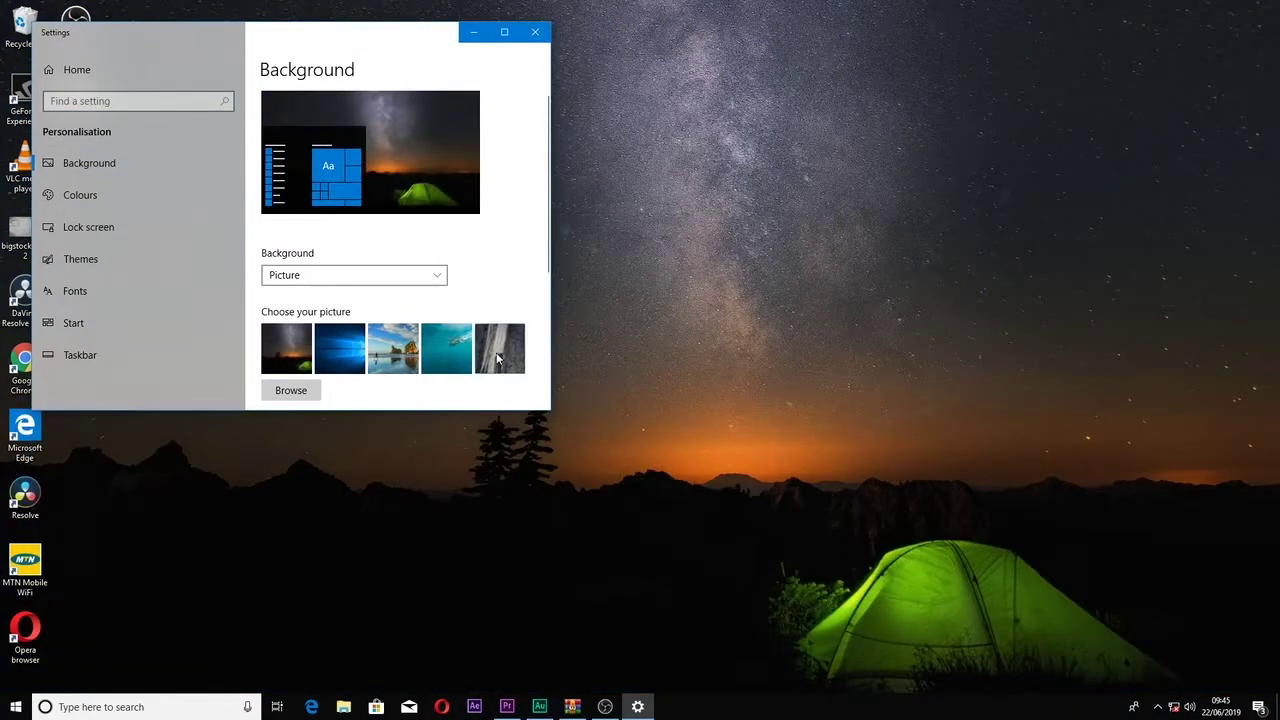
# Step: Try the rock climber, blue Windows, beach runner and underwater swimmer pictures as the desktop wallpaper
pyautogui.click(498, 360)
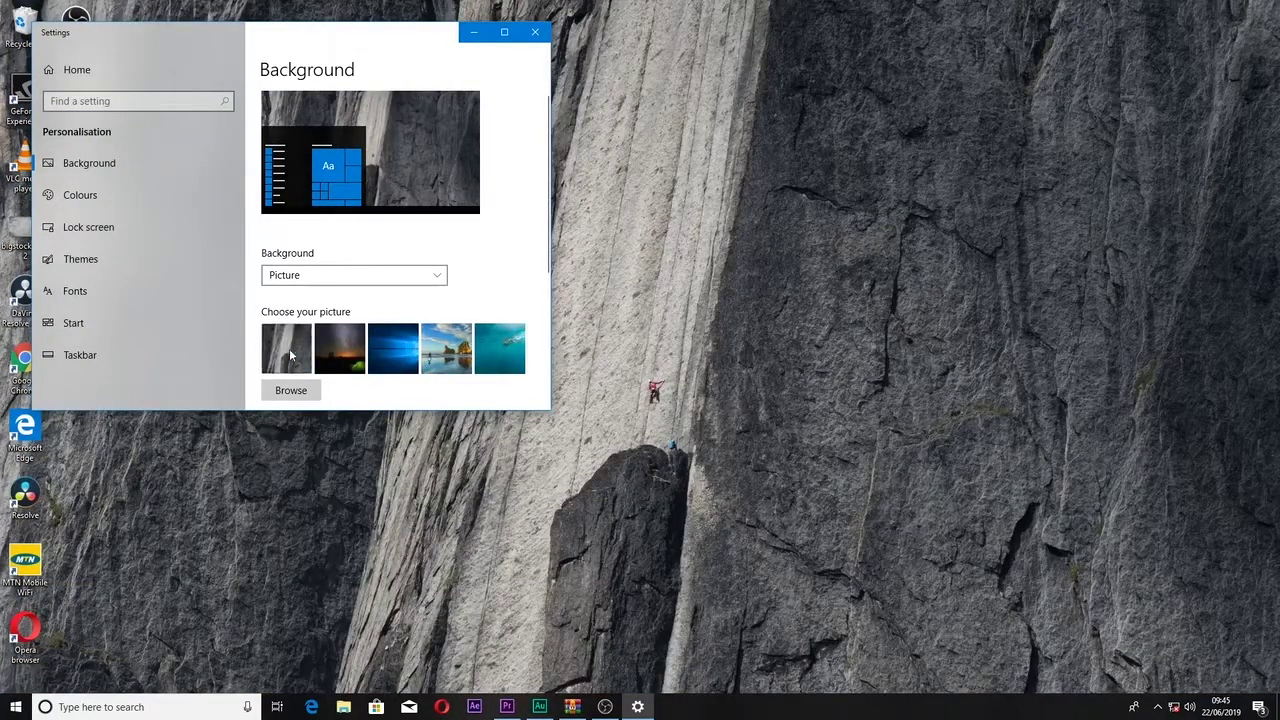
pyautogui.click(360, 372)
pyautogui.click(405, 358)
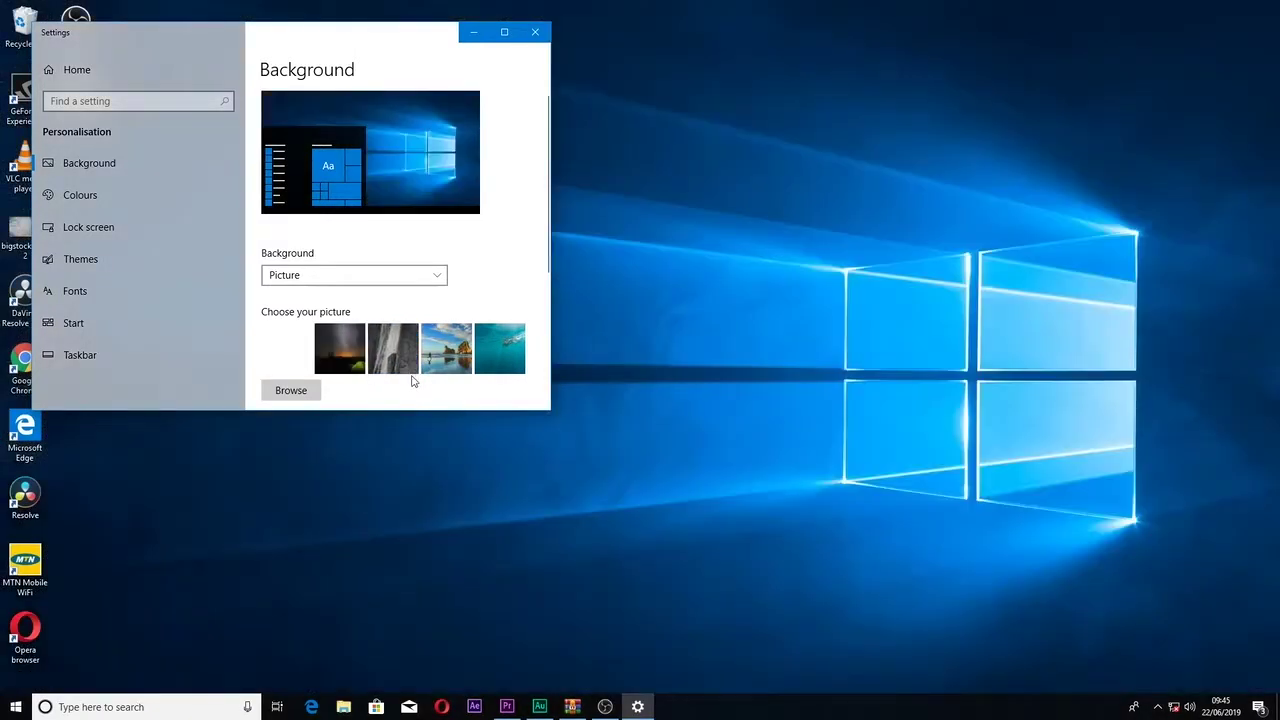
pyautogui.click(462, 370)
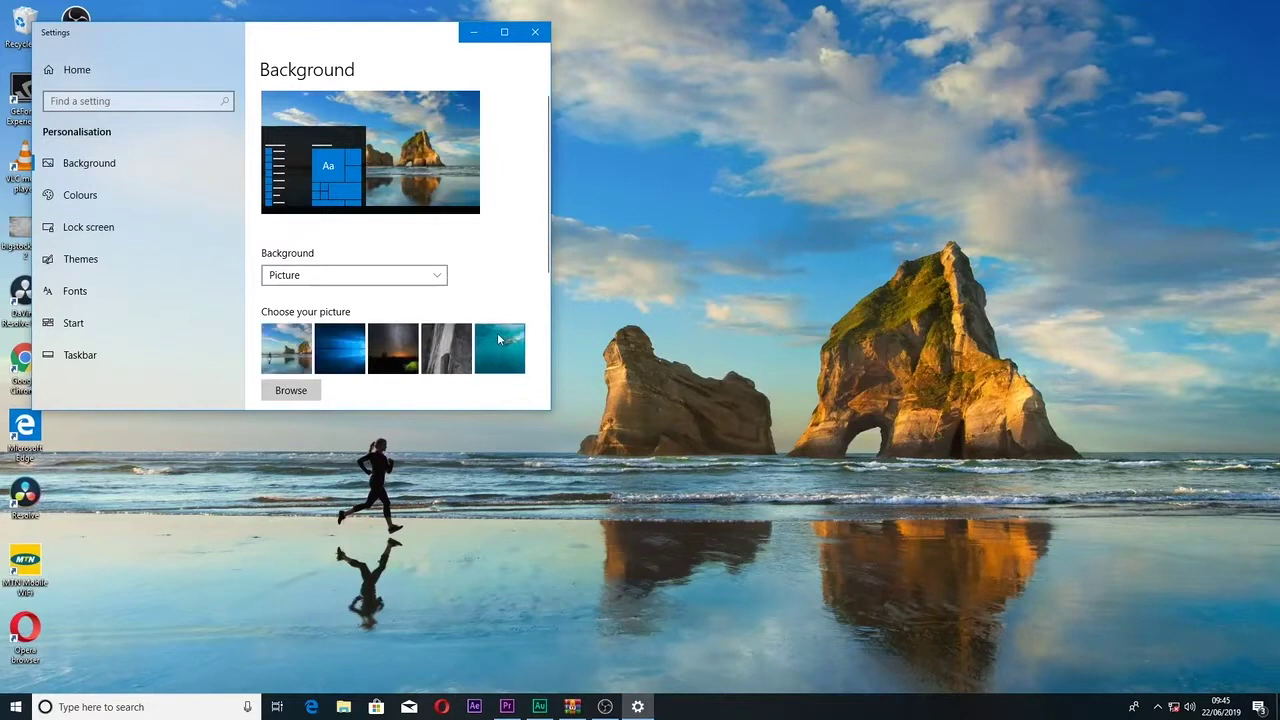
pyautogui.click(497, 332)
# Step: Set the beach runner picture as the desktop wallpaper with the Fit option
pyautogui.moveTo(545, 263); pyautogui.dragTo(549, 332)
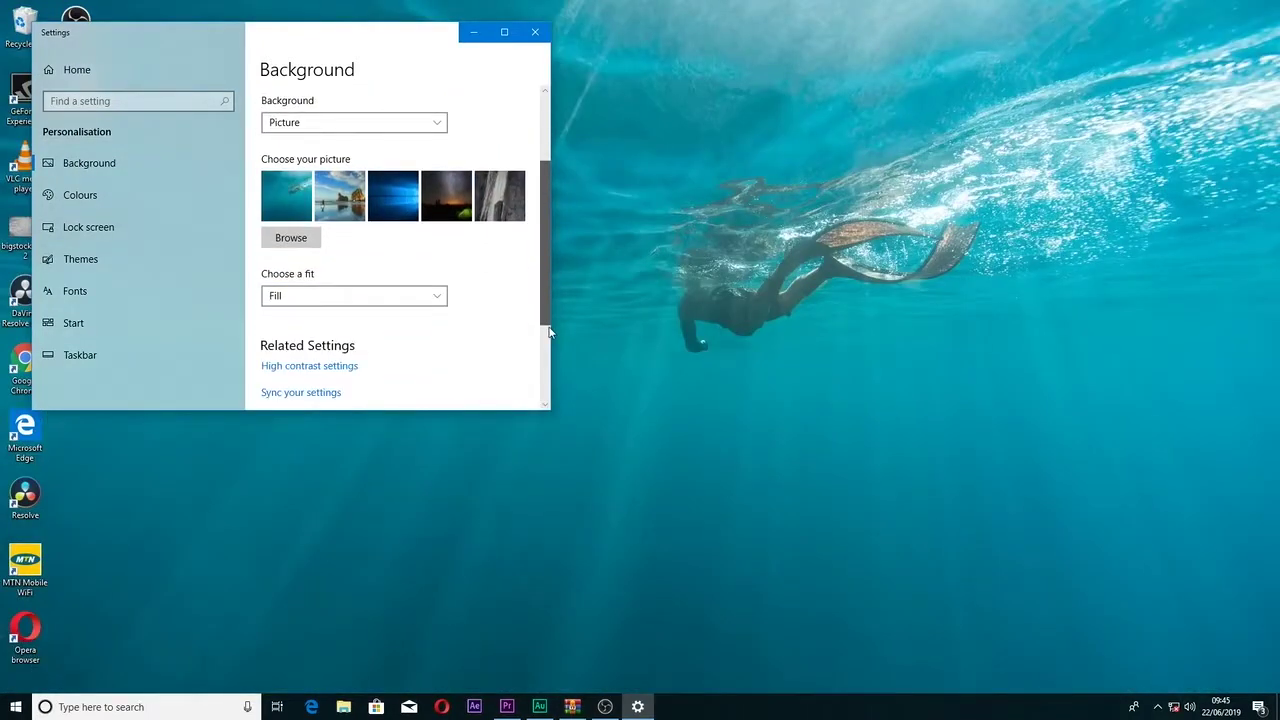
pyautogui.scroll(1, 400, 280)
pyautogui.click(339, 250)
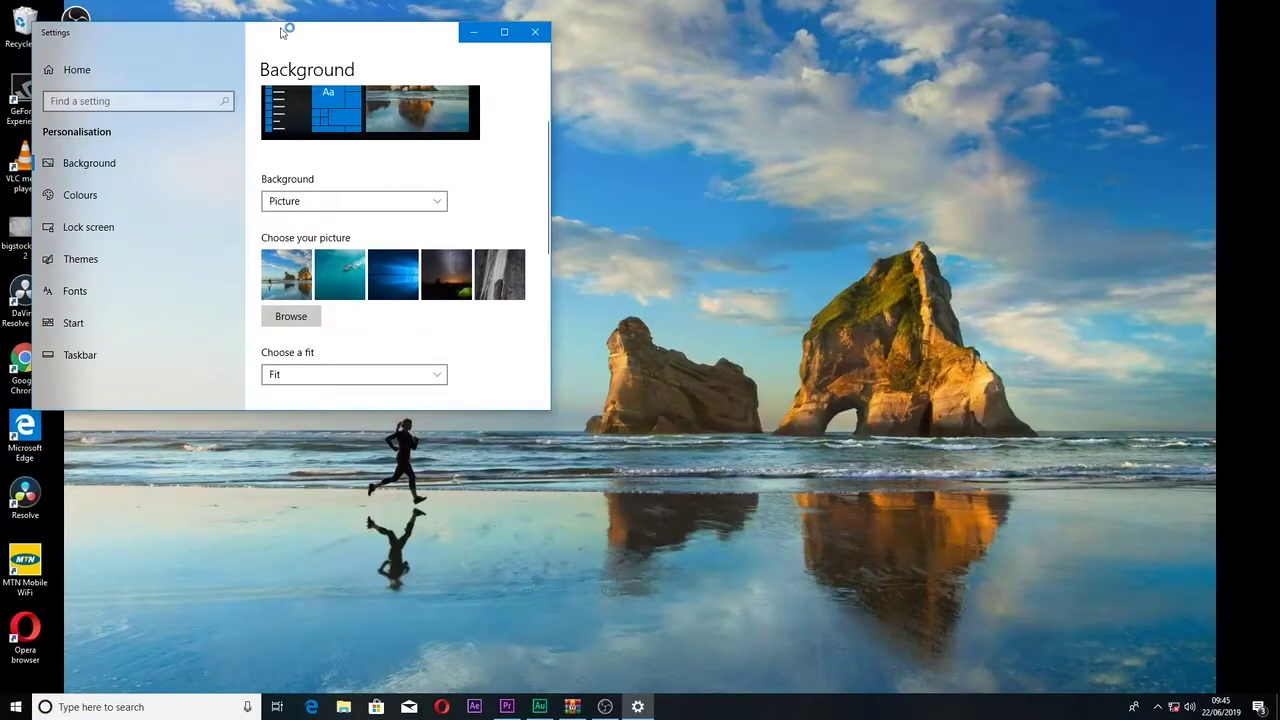
# Step: Reposition and enlarge the Settings window to show all background options, and set the beach picture's fit to Fill
pyautogui.moveTo(286, 32); pyautogui.dragTo(886, 222)
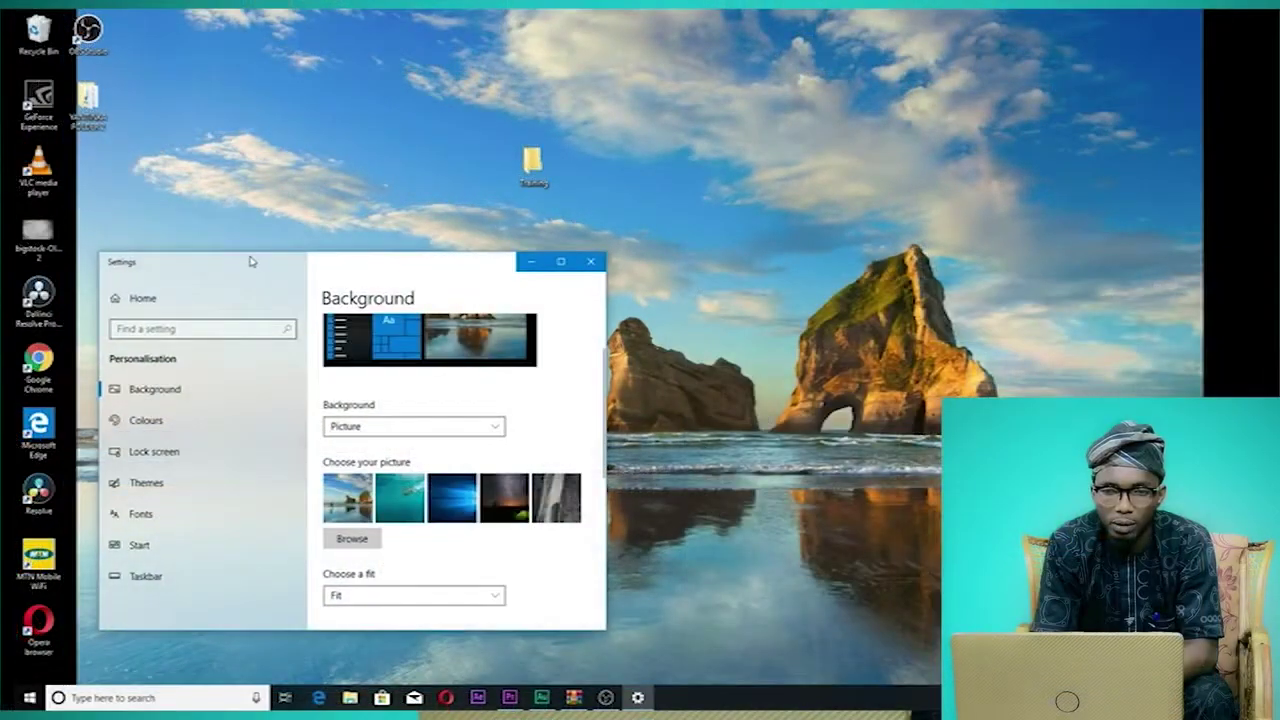
pyautogui.moveTo(252, 261); pyautogui.dragTo(323, 171)
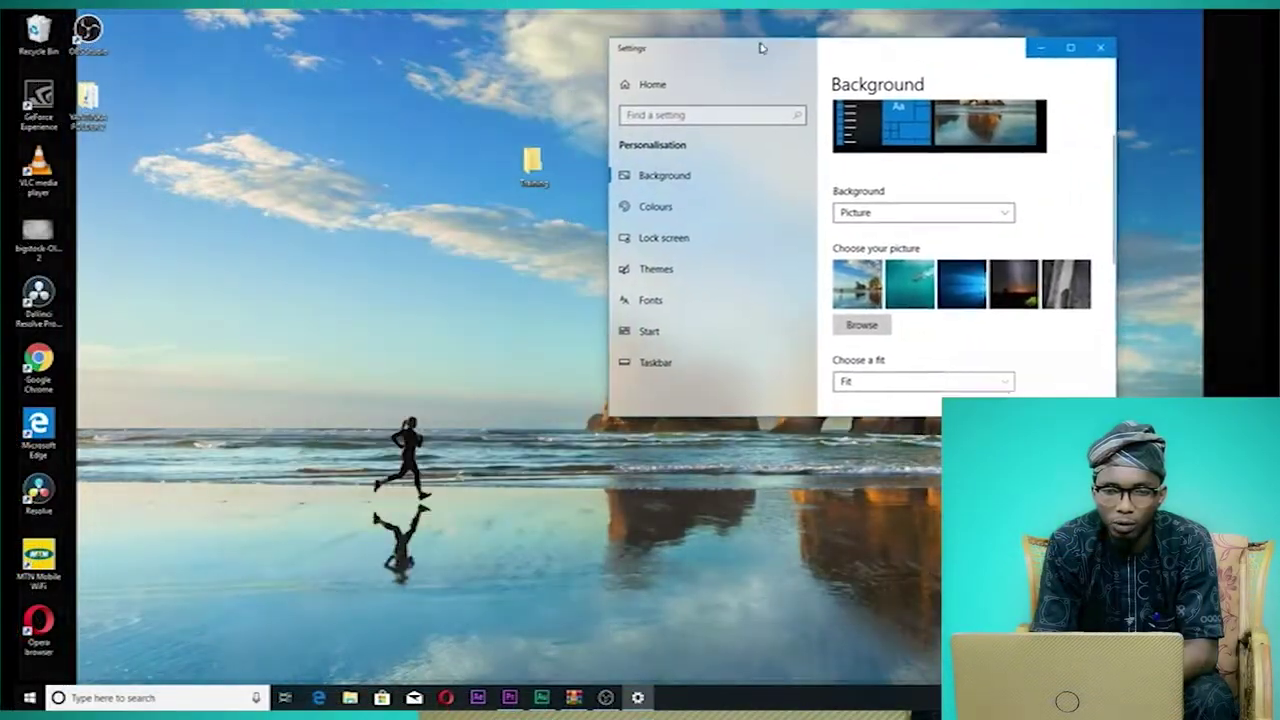
pyautogui.moveTo(760, 46); pyautogui.dragTo(771, 48)
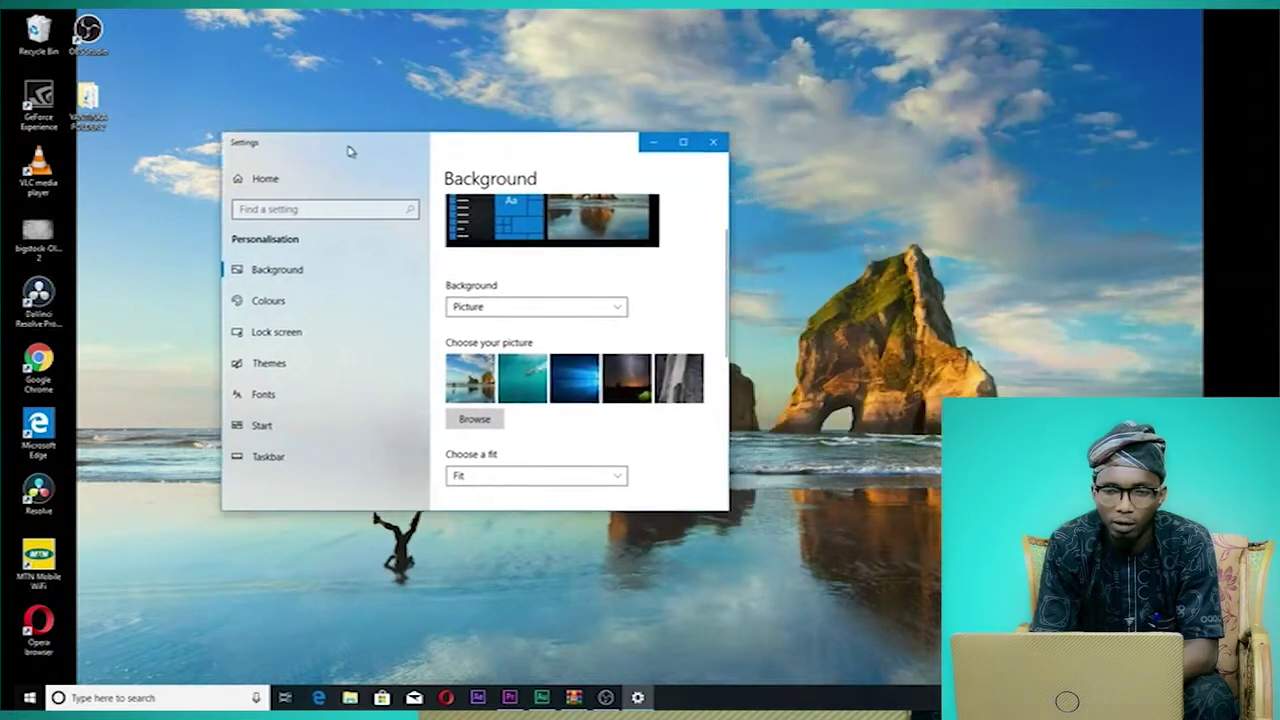
pyautogui.moveTo(500, 163); pyautogui.dragTo(652, 208)
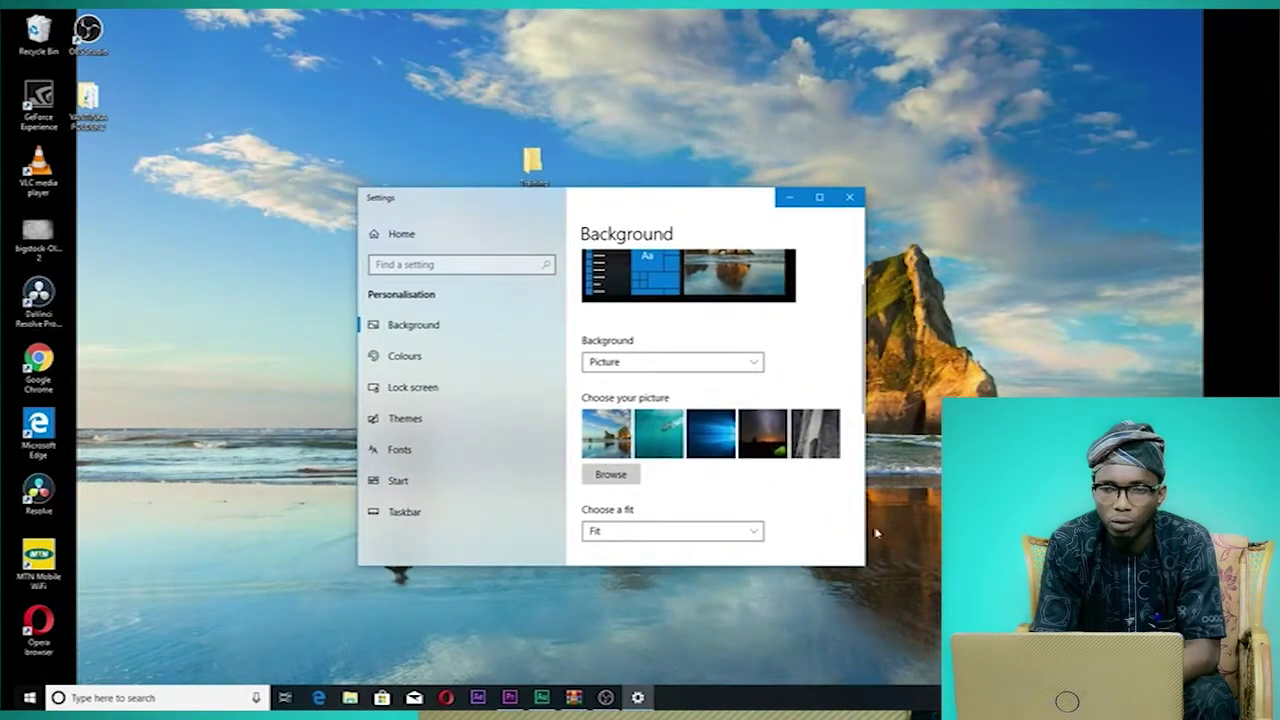
pyautogui.moveTo(867, 569); pyautogui.dragTo(605, 386)
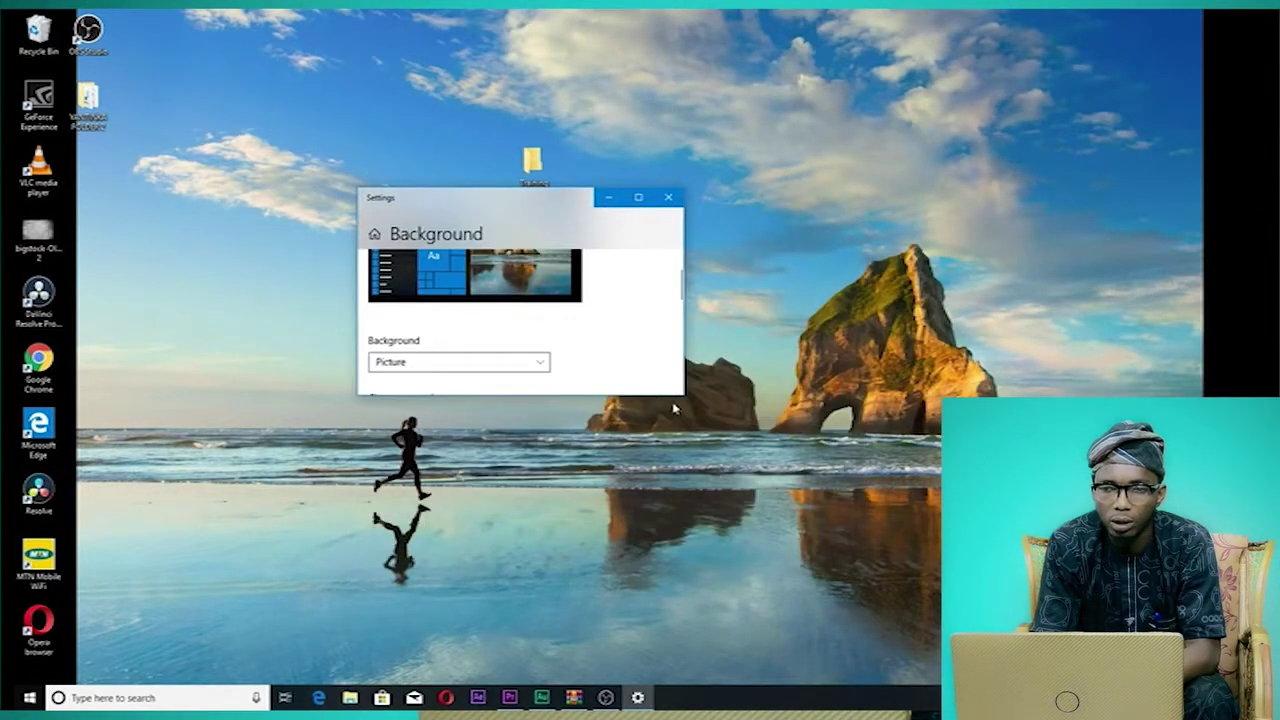
pyautogui.moveTo(688, 390); pyautogui.dragTo(911, 636)
pyautogui.moveTo(356, 186); pyautogui.dragTo(109, 47)
pyautogui.moveTo(376, 65); pyautogui.dragTo(387, 37)
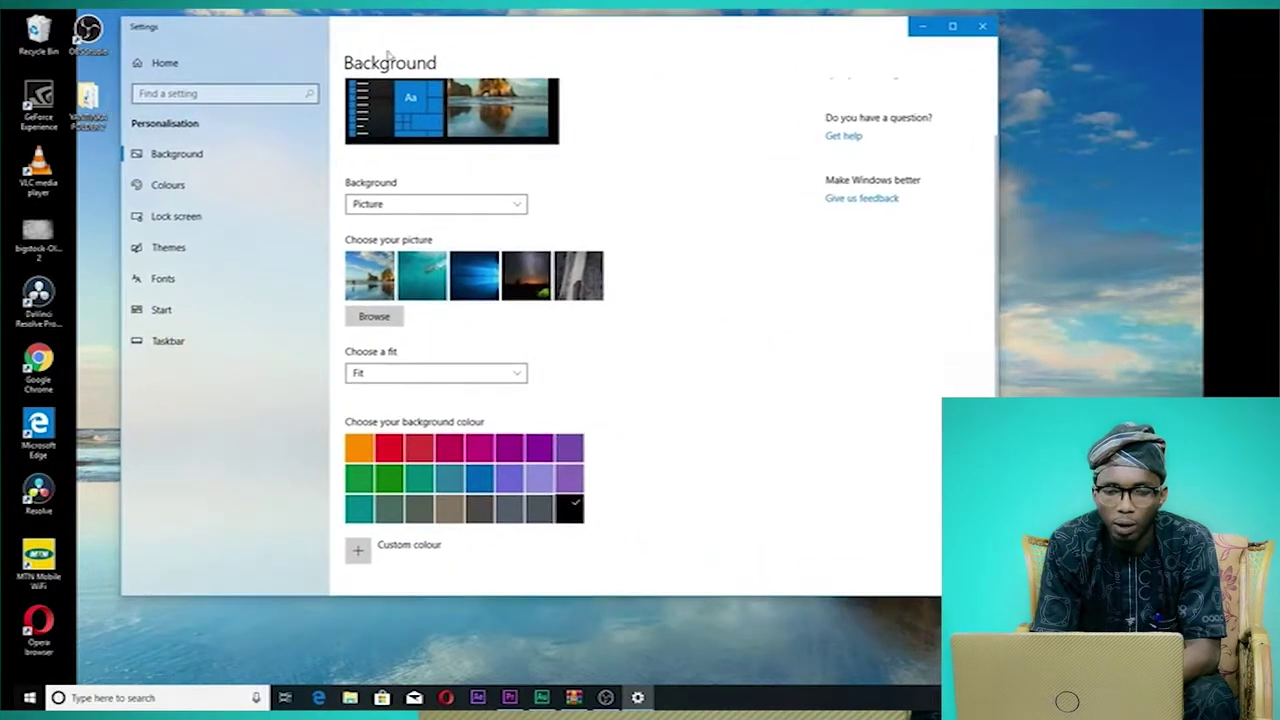
pyautogui.click(466, 381)
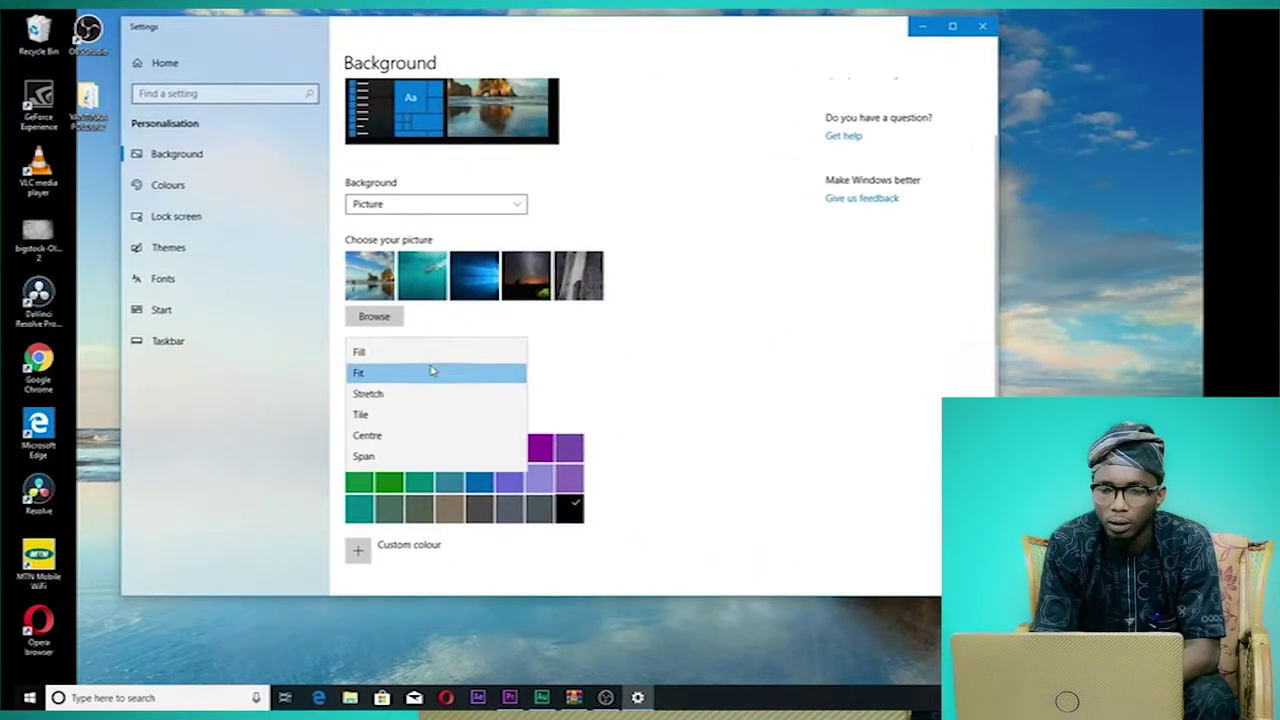
pyautogui.click(382, 356)
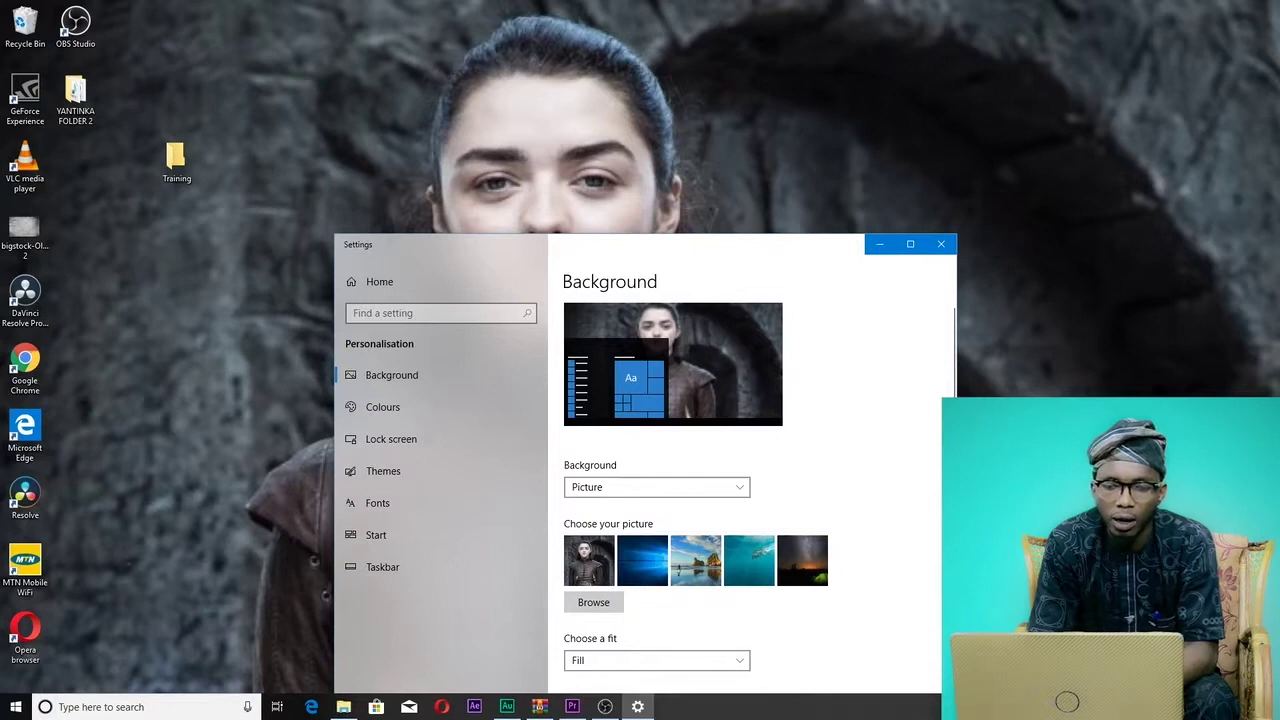
# Step: Try the Fit and Stretch options on the leather-clad portrait wallpaper
pyautogui.click(621, 662)
pyautogui.click(595, 622)
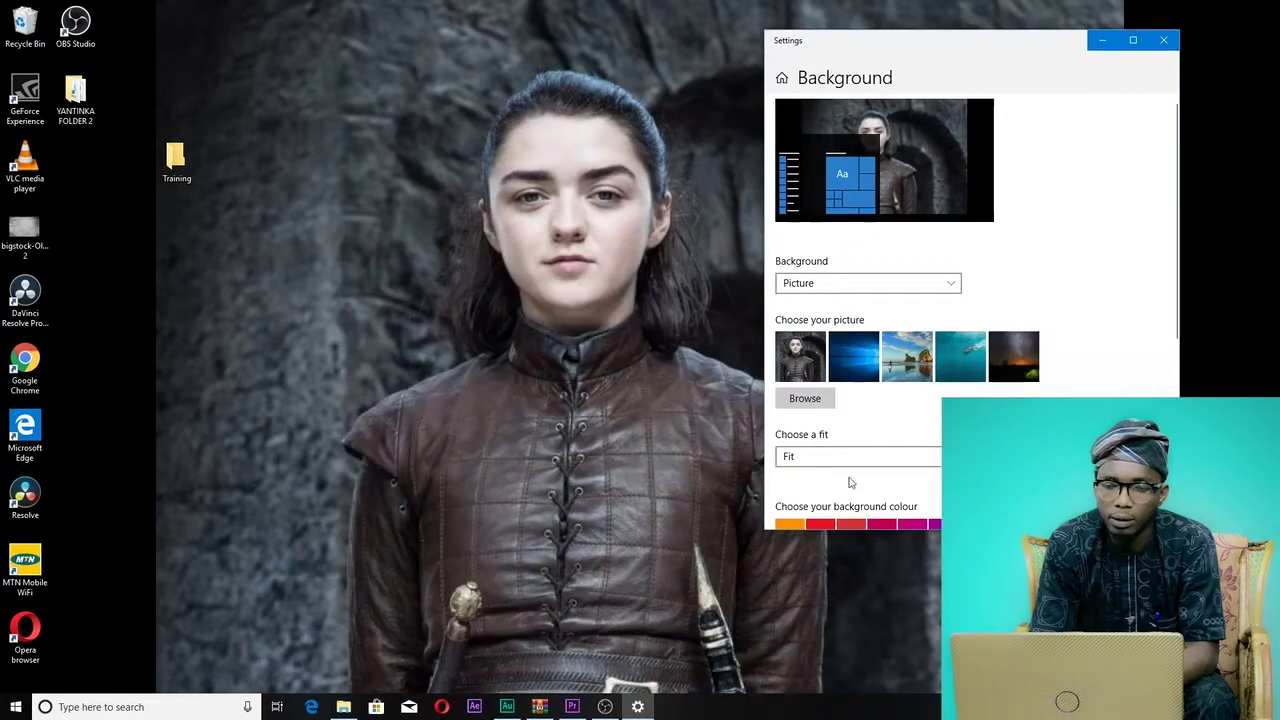
pyautogui.click(873, 461)
pyautogui.click(812, 435)
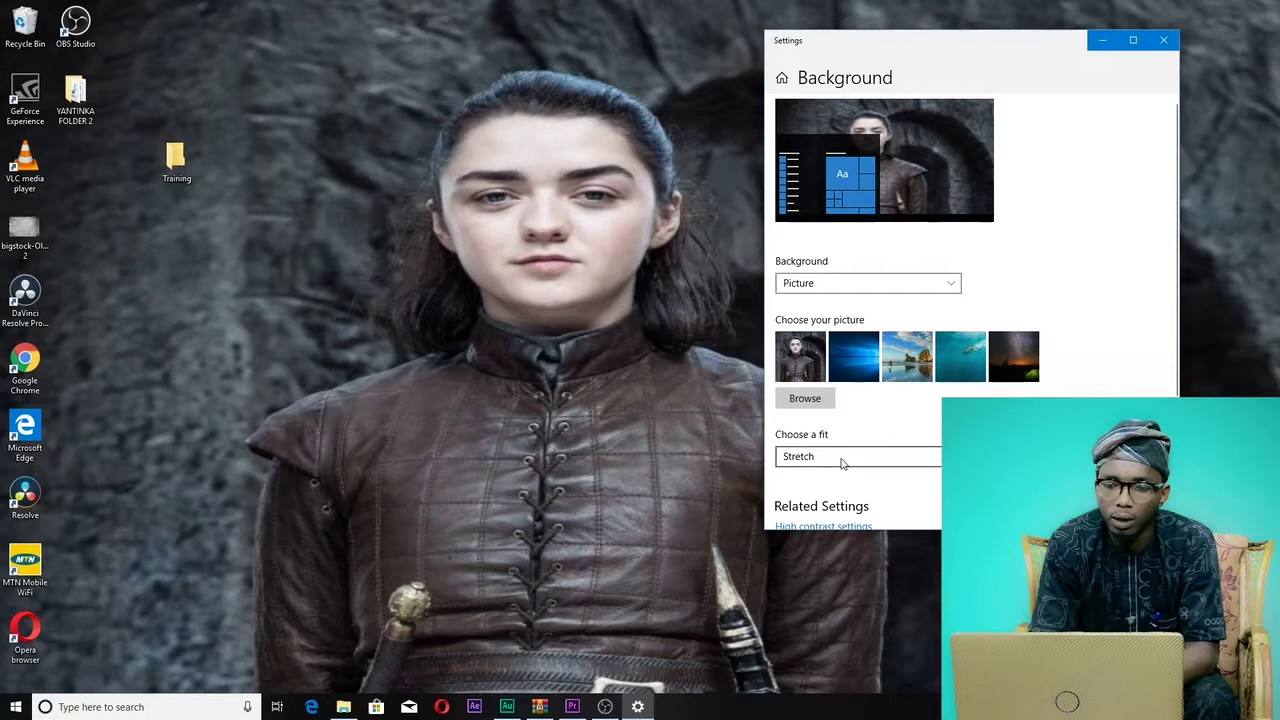
# Step: Set the portrait wallpaper's fit to Tile and clear the Settings window away briefly to view the desktop
pyautogui.click(842, 460)
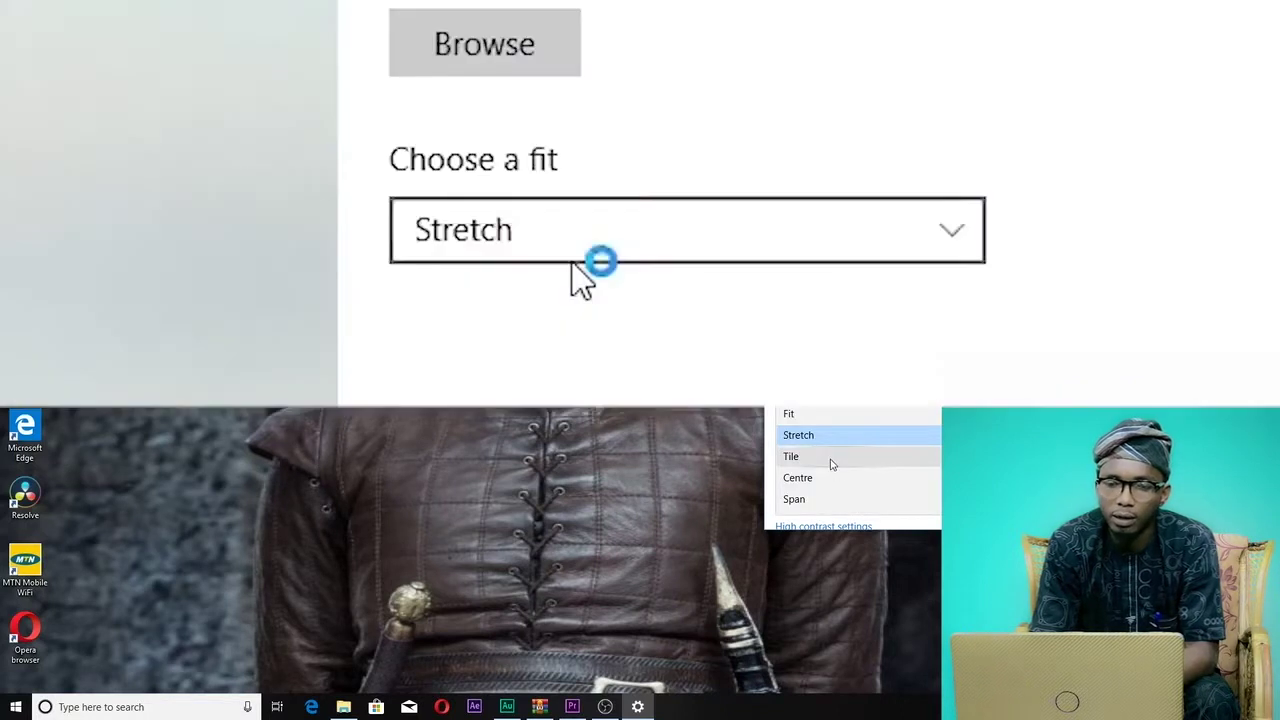
pyautogui.click(845, 465)
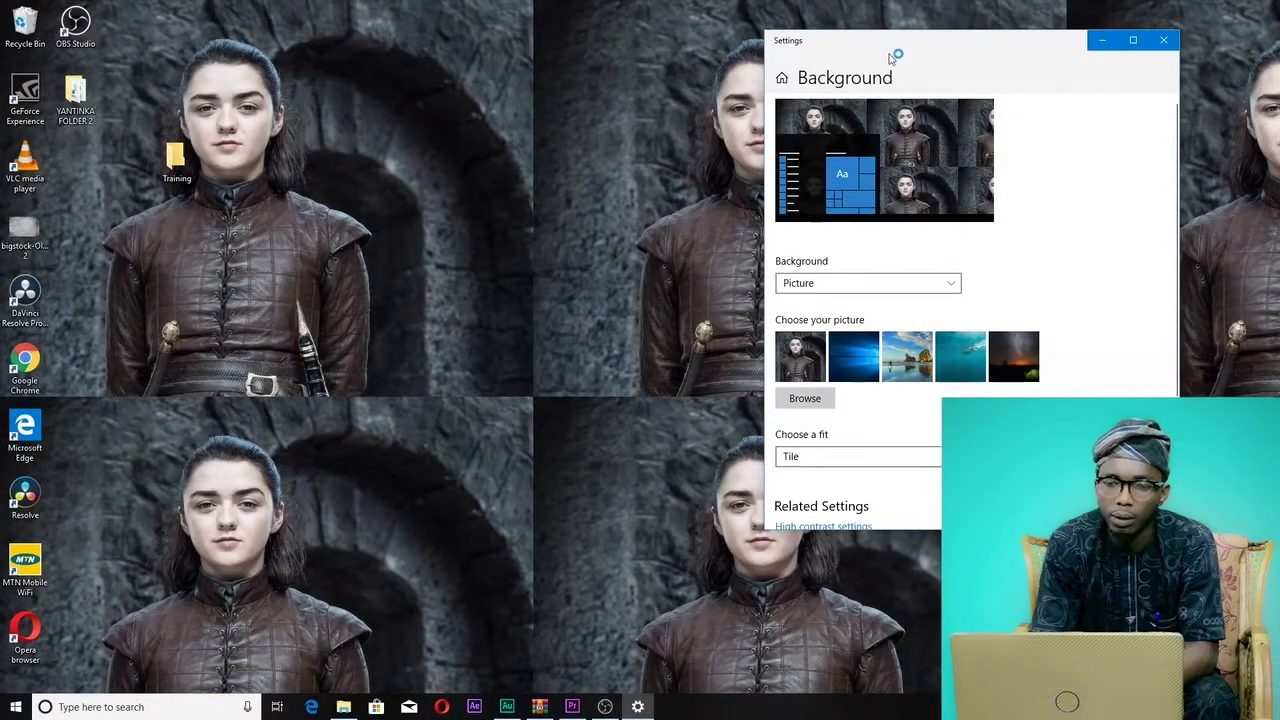
pyautogui.click(1101, 40)
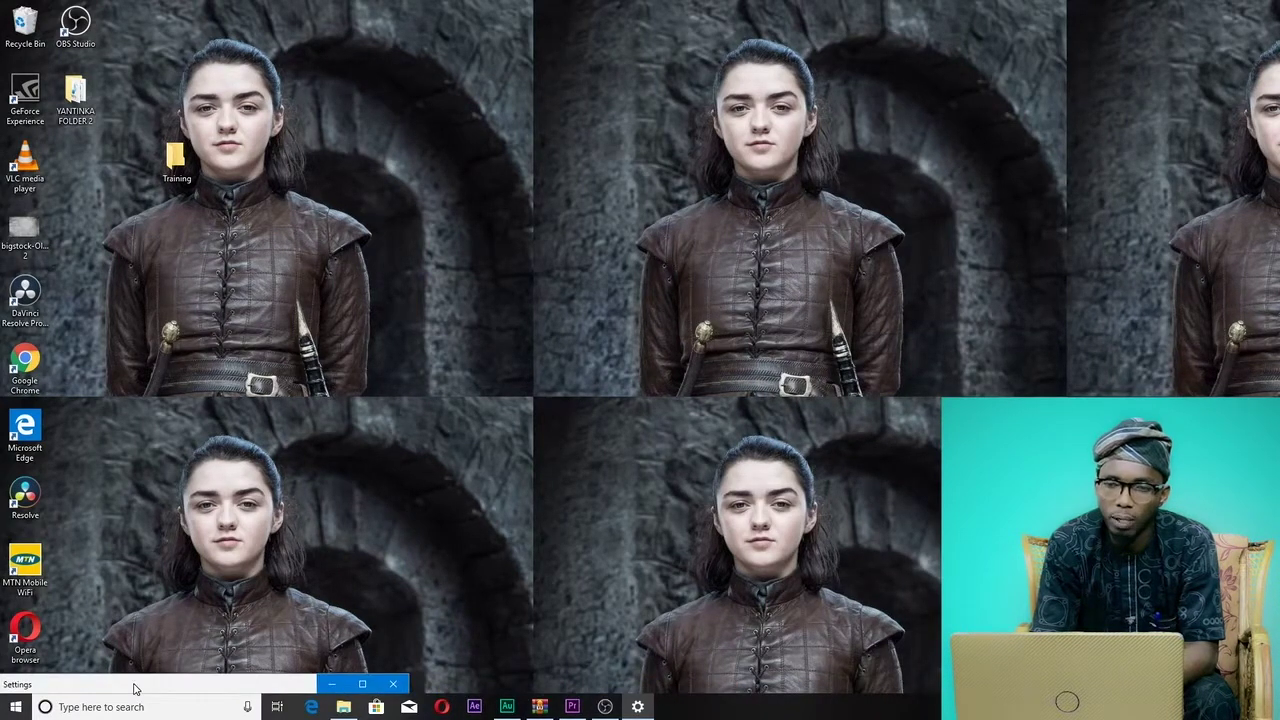
pyautogui.moveTo(135, 688); pyautogui.dragTo(882, 25)
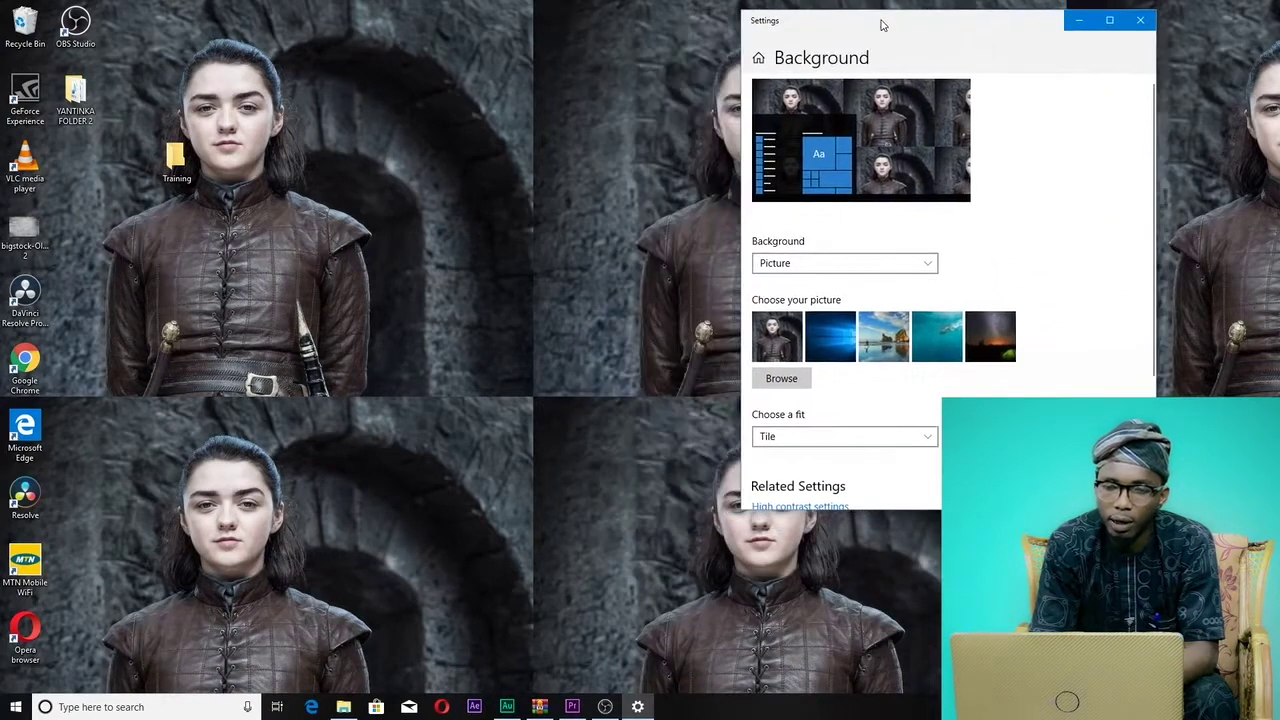
# Step: Set the portrait wallpaper's fit to Centre
pyautogui.click(832, 440)
pyautogui.click(830, 456)
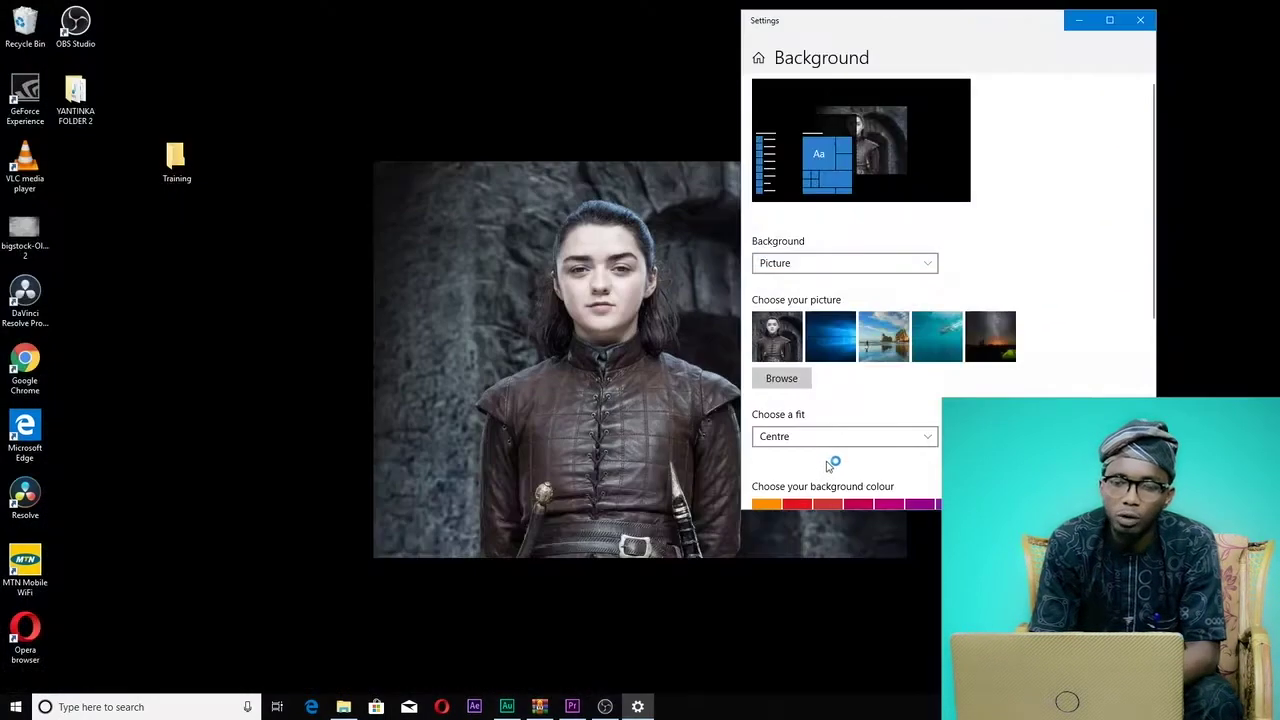
pyautogui.moveTo(895, 7); pyautogui.dragTo(874, 28)
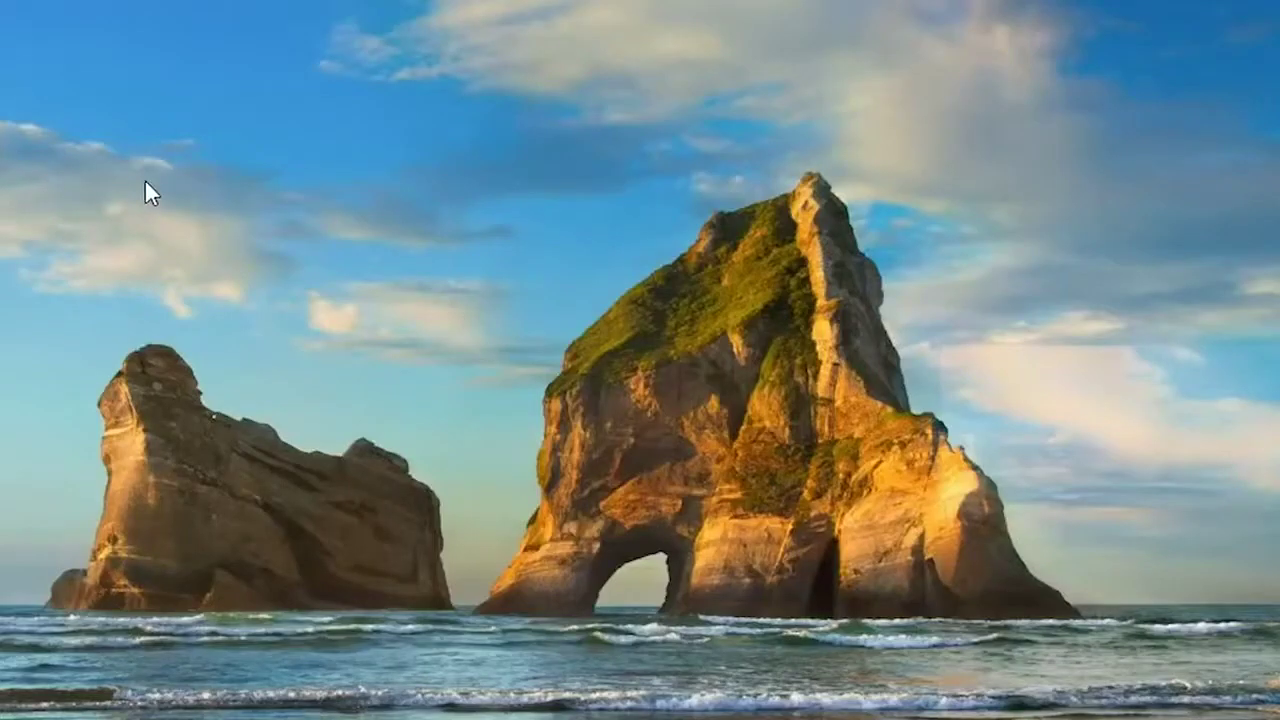
# Step: Open the Colours page of the desktop personalisation settings
pyautogui.rightClick(144, 180)
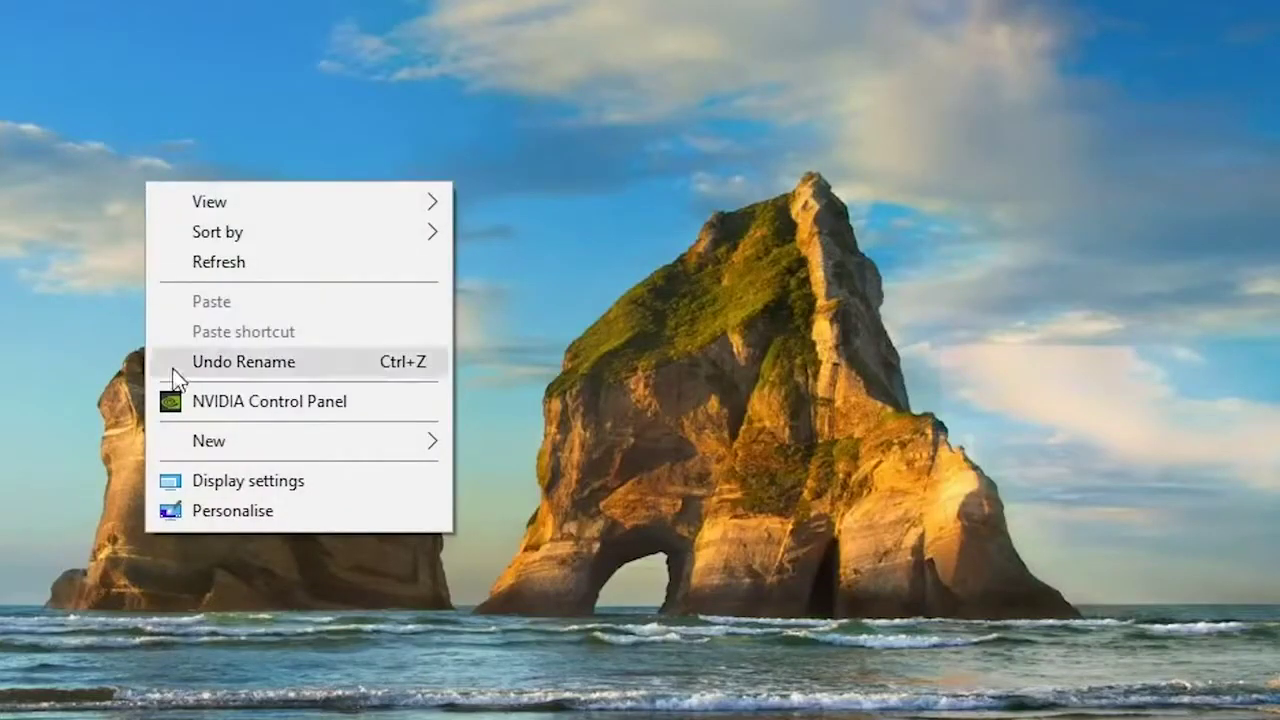
pyautogui.click(206, 507)
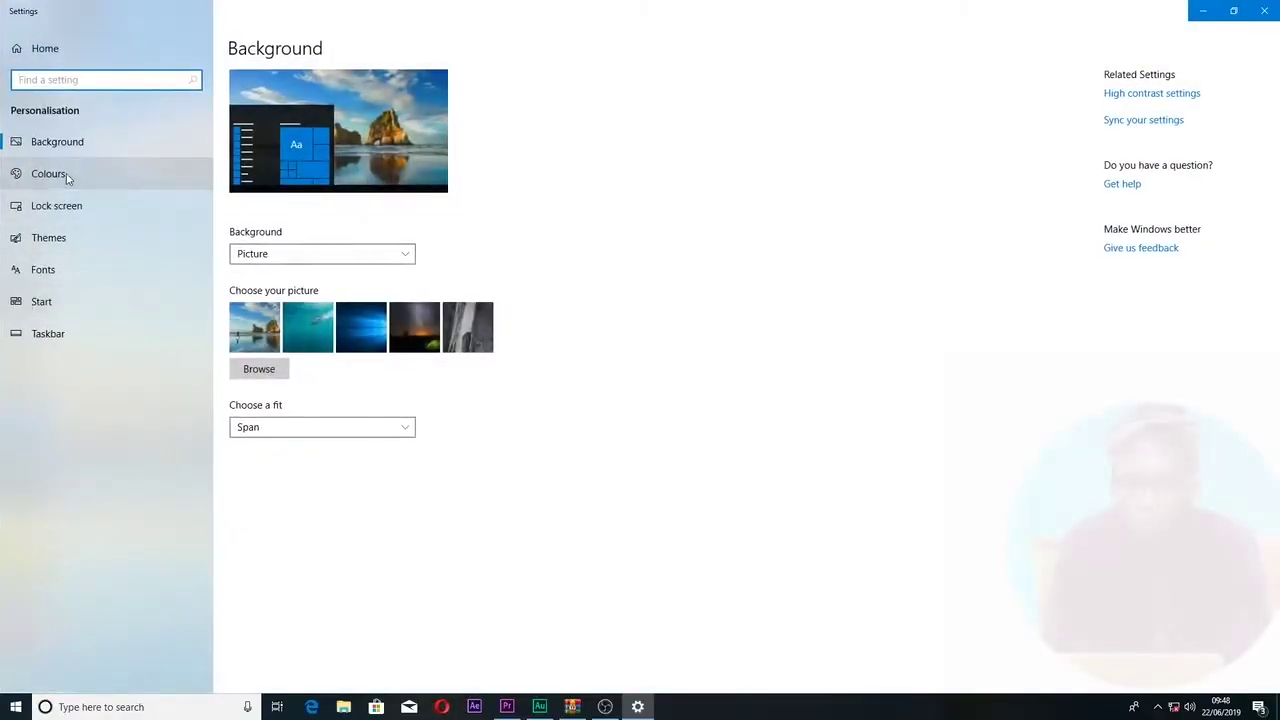
pyautogui.click(45, 171)
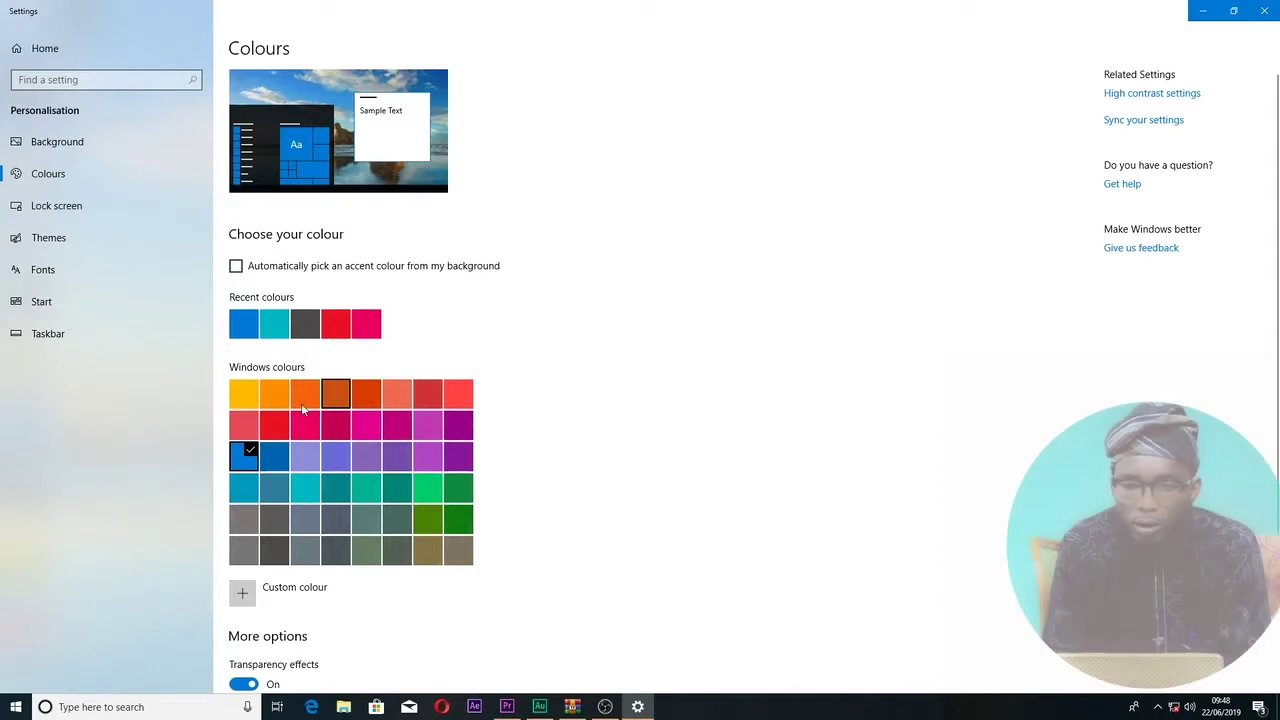
# Step: Set the accent colour to the dark orange in the Windows colours and check it on the Start tiles
pyautogui.click(334, 395)
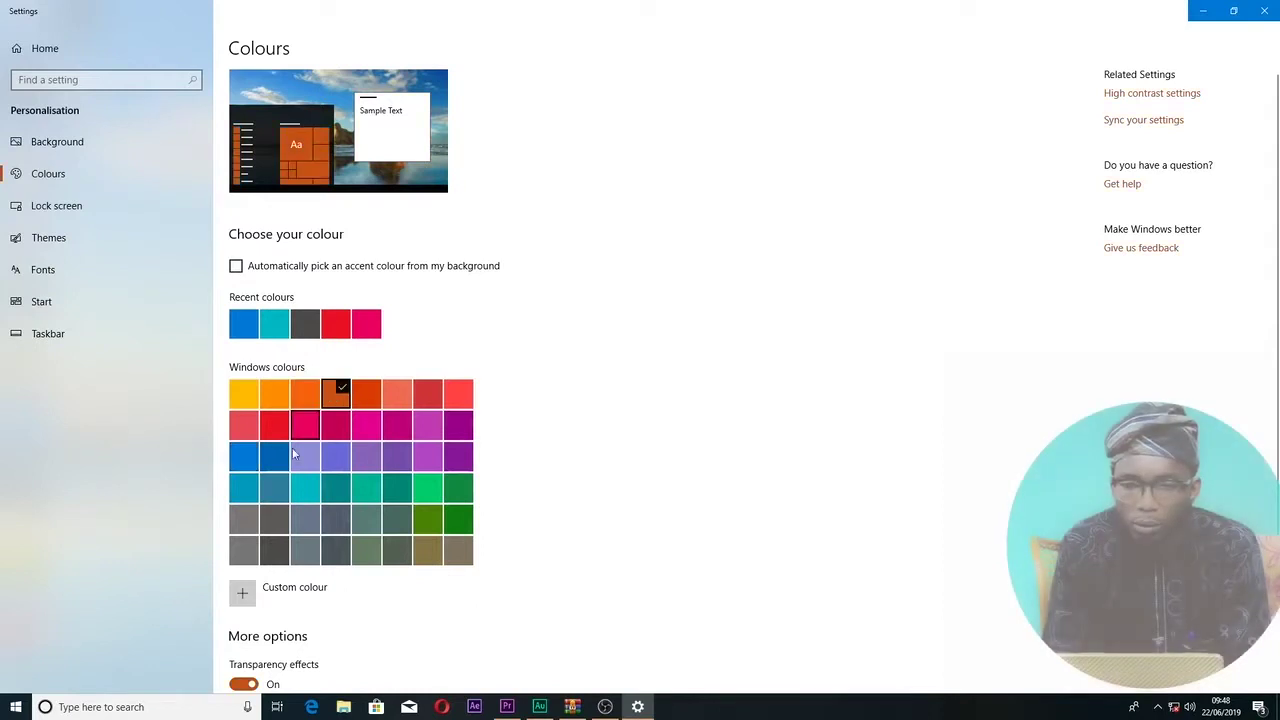
pyautogui.click(5, 710)
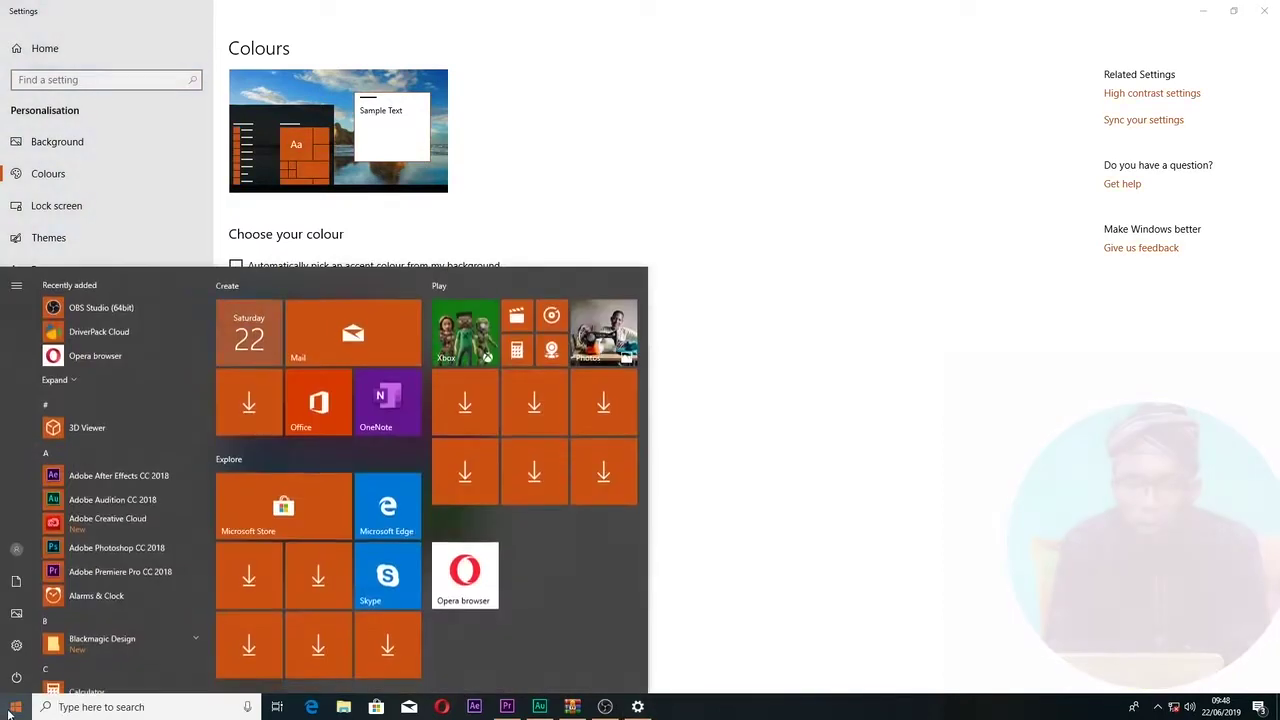
pyautogui.click(8, 708)
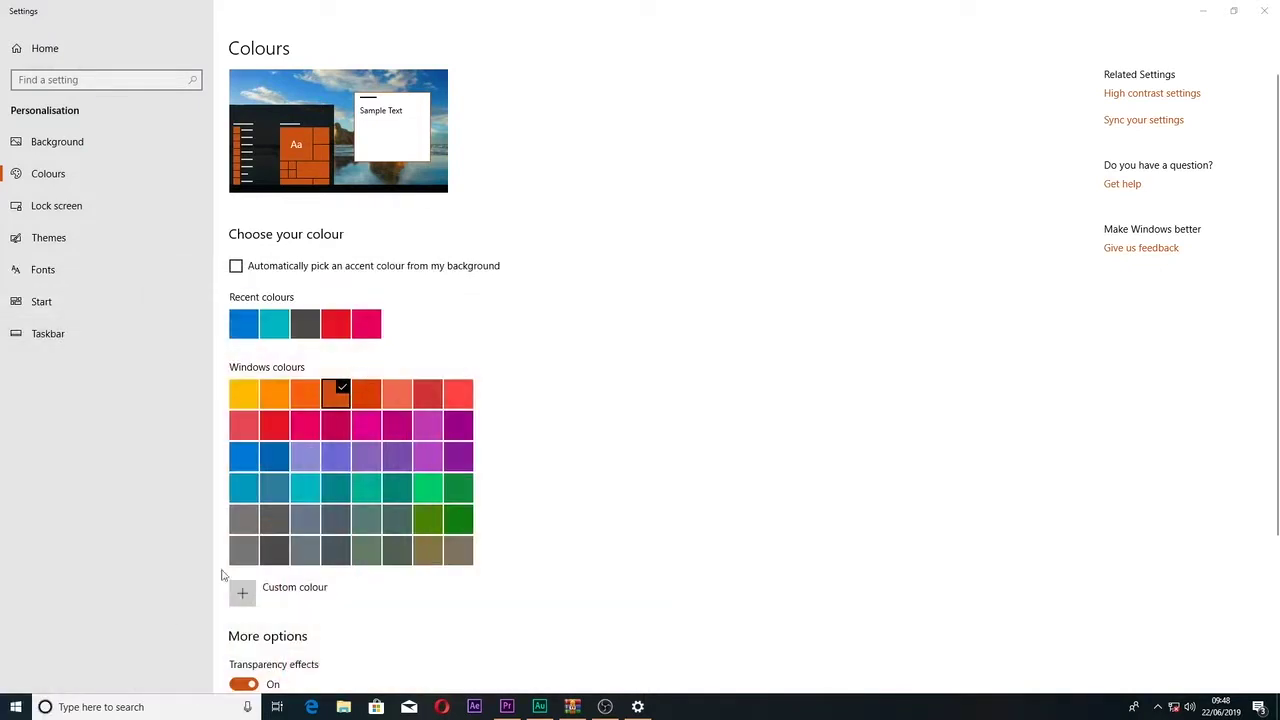
# Step: Change the accent colour from orange to the default blue and check it on the Start tiles
pyautogui.click(243, 456)
pyautogui.click(15, 710)
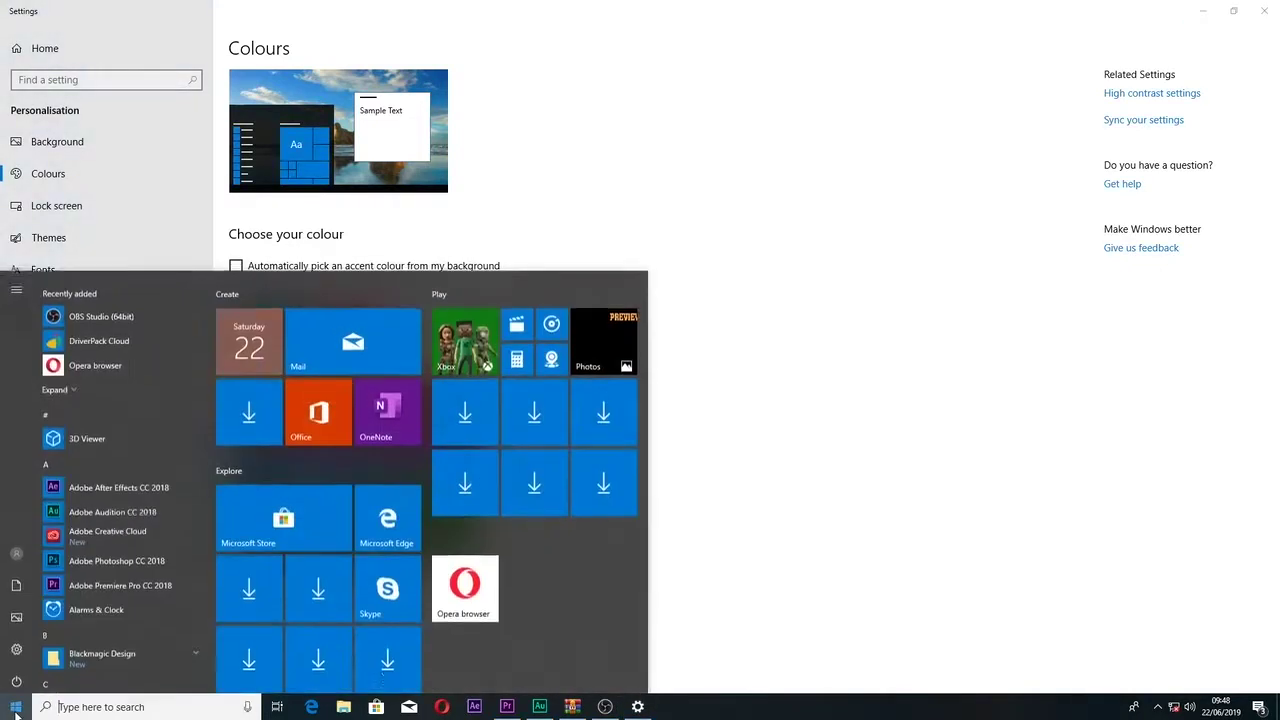
pyautogui.click(703, 436)
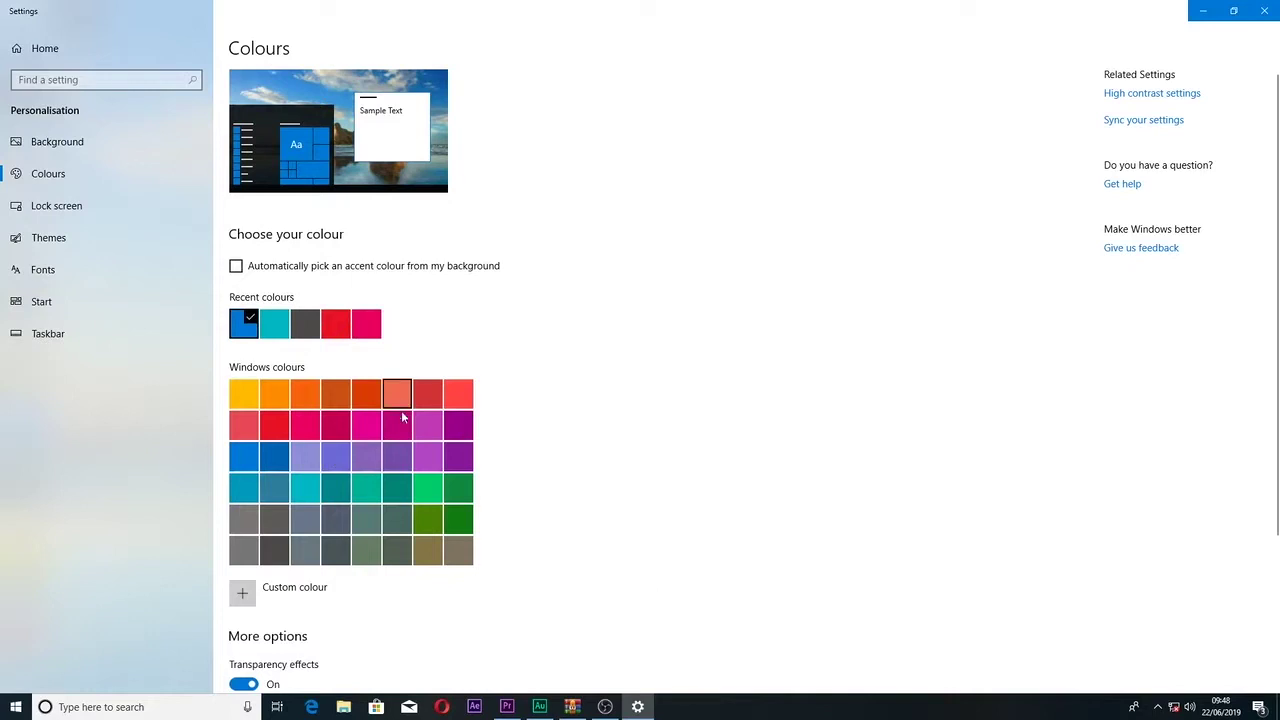
# Step: Try the dark purple from the Windows colours as accent colour and check it on the Start tiles
pyautogui.click(458, 432)
pyautogui.press('super')
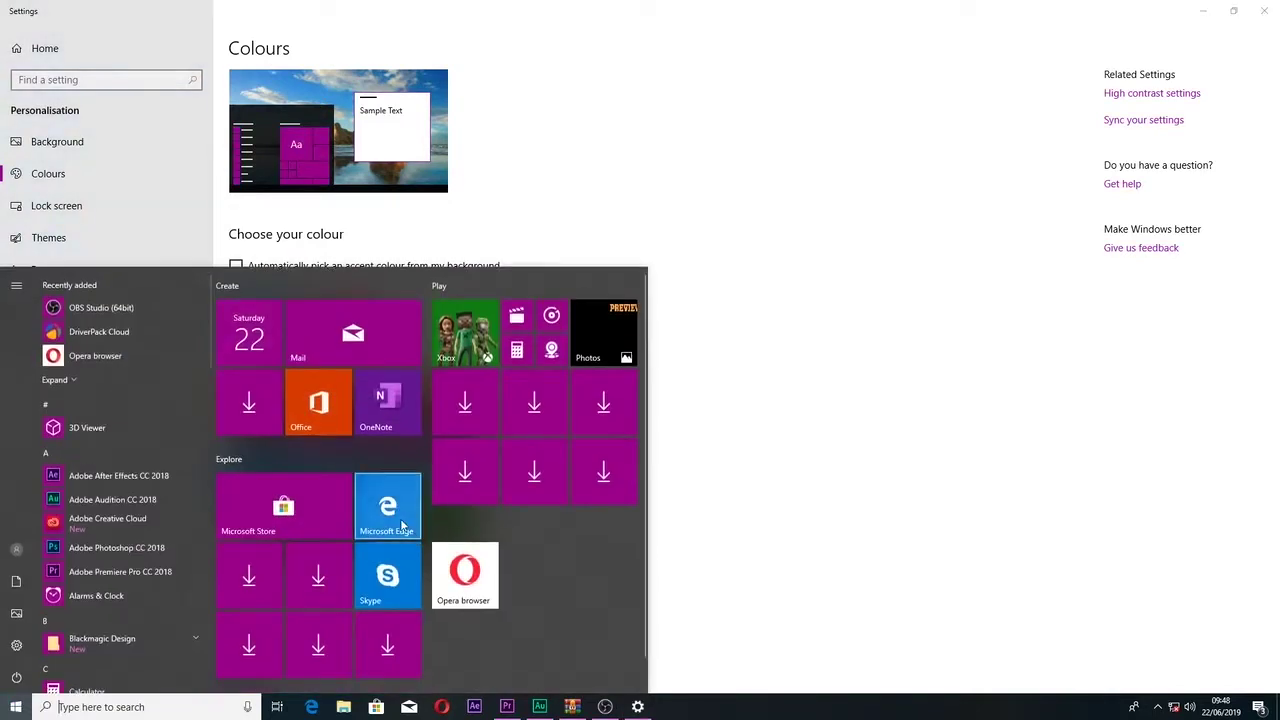
pyautogui.press('super')
# Step: Set the accent colour back to the default blue and check the Start tiles again
pyautogui.click(243, 456)
pyautogui.press('super')
pyautogui.click(691, 440)
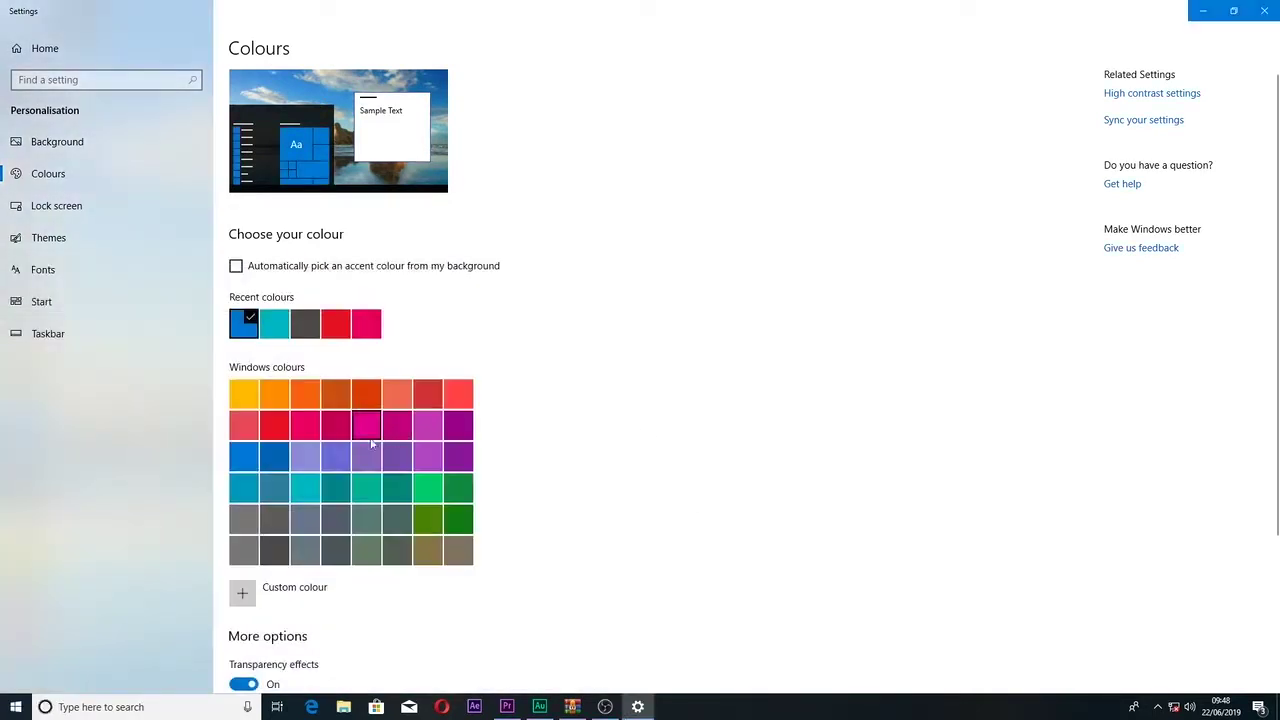
# Step: Set the accent colour to the dark magenta purple in the Windows colours and check it on the Start tiles
pyautogui.click(460, 432)
pyautogui.press('super')
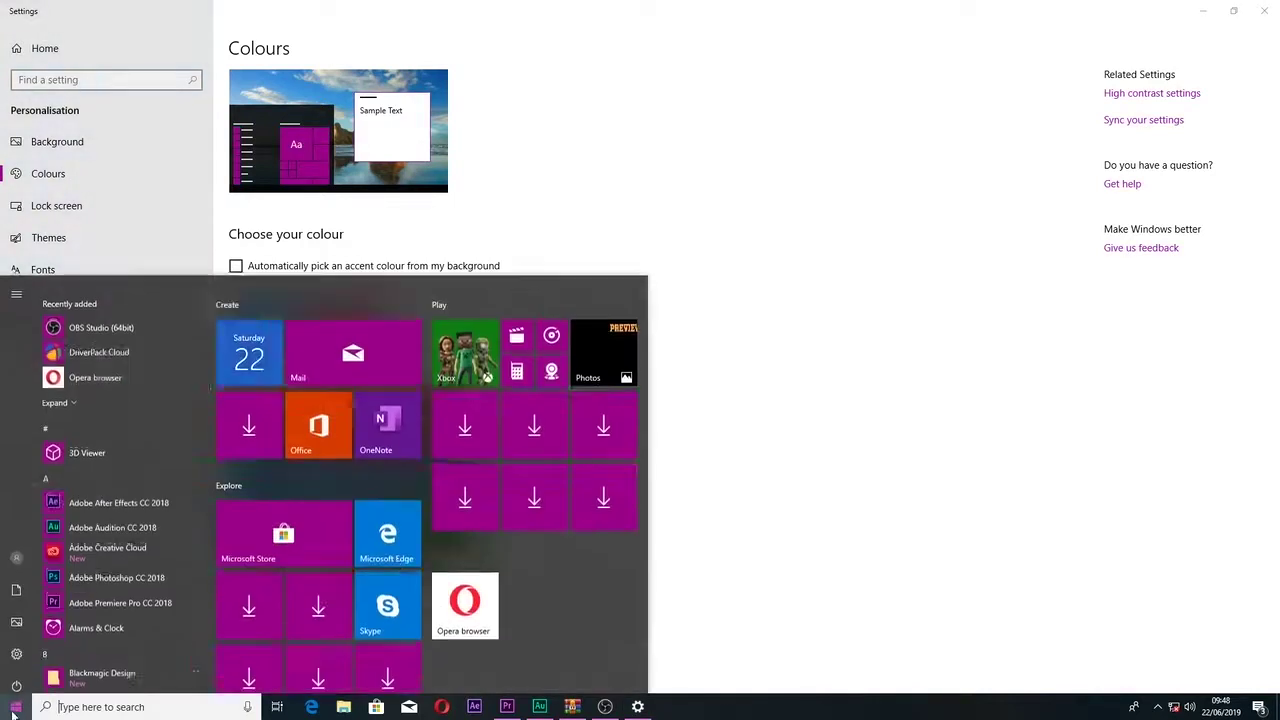
pyautogui.click(717, 459)
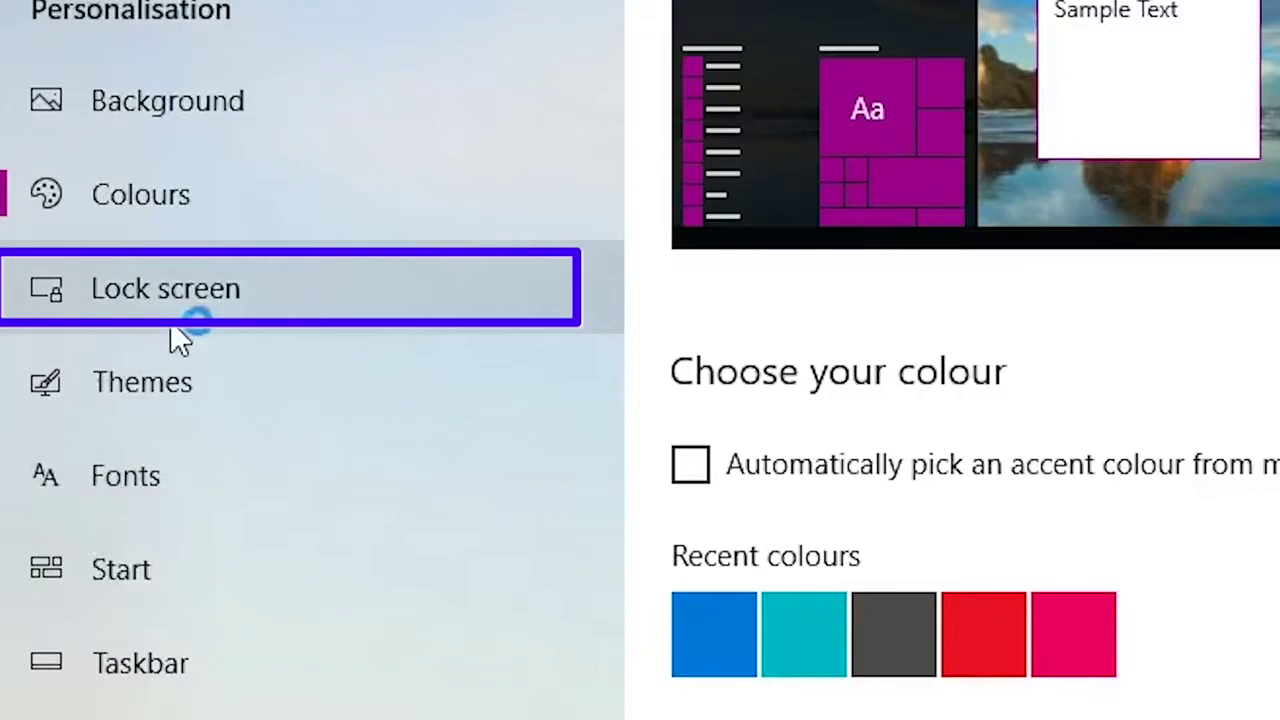
# Step: Open the lock screen settings and set the background type to Picture
pyautogui.click(170, 322)
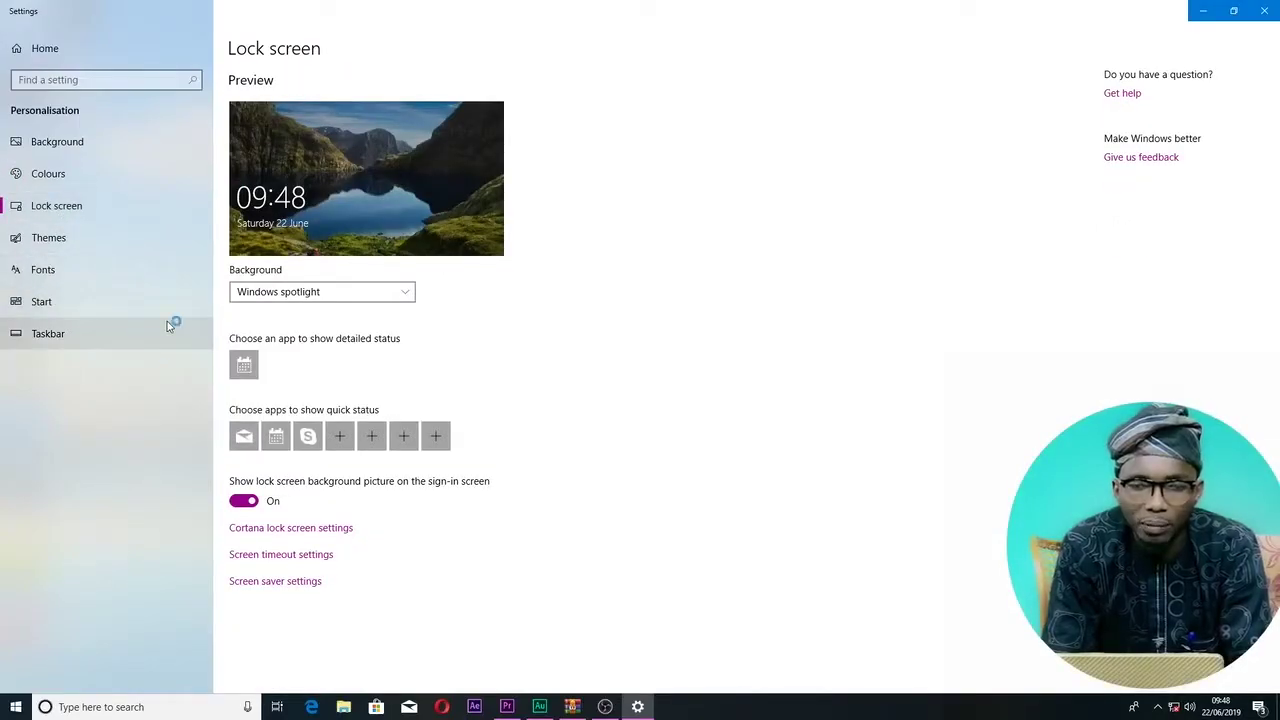
pyautogui.click(343, 292)
pyautogui.click(296, 313)
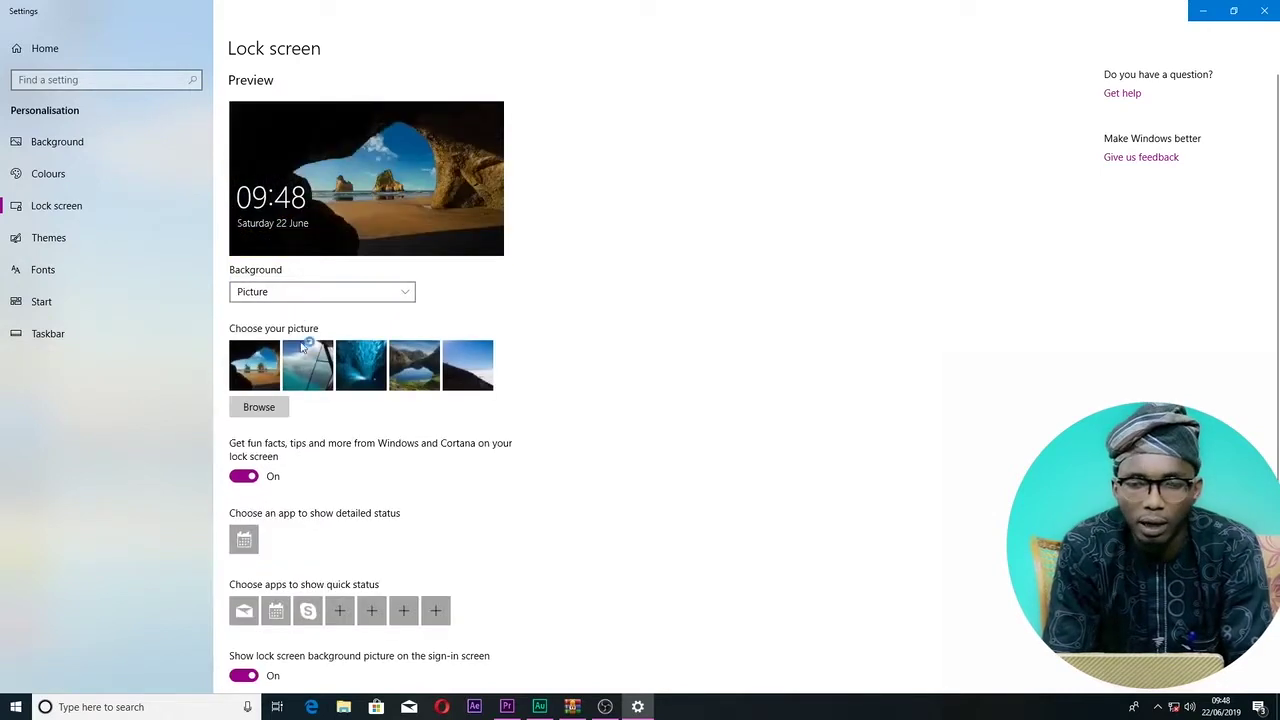
# Step: Try several of the offered lock screen pictures, ending with the mountain slope above the clouds
pyautogui.click(305, 360)
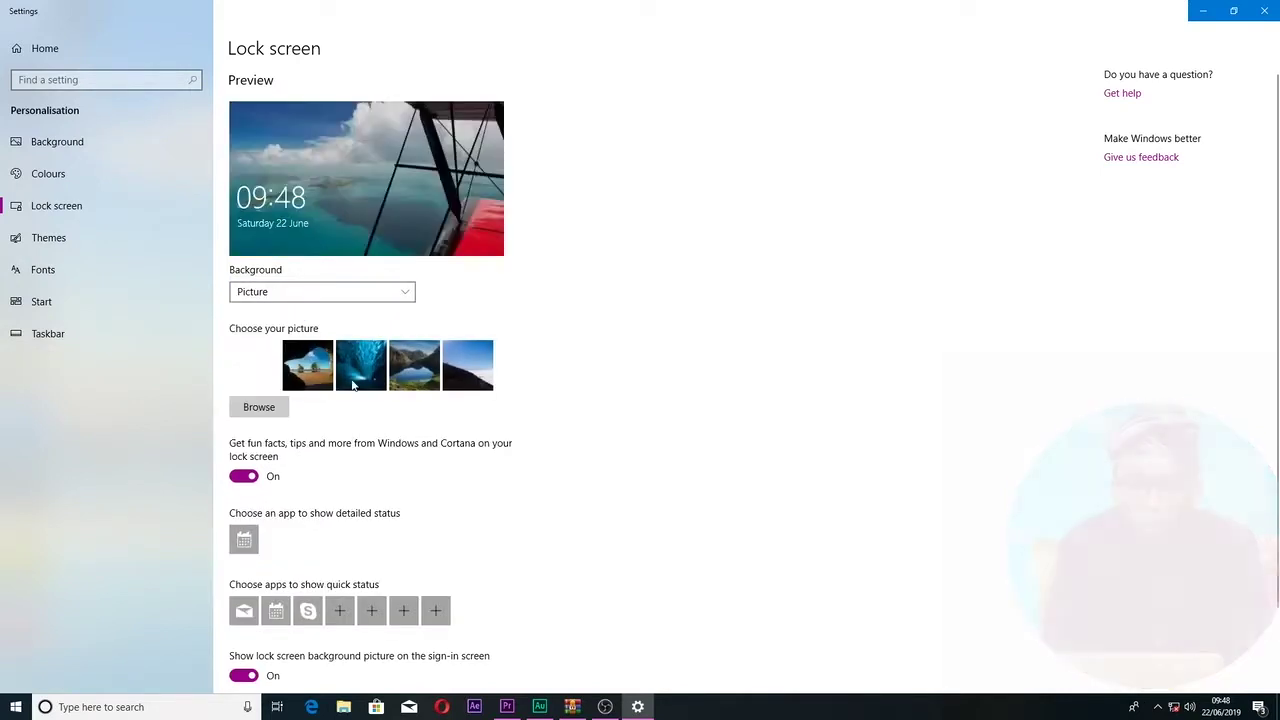
pyautogui.click(360, 365)
pyautogui.click(414, 365)
pyautogui.click(467, 365)
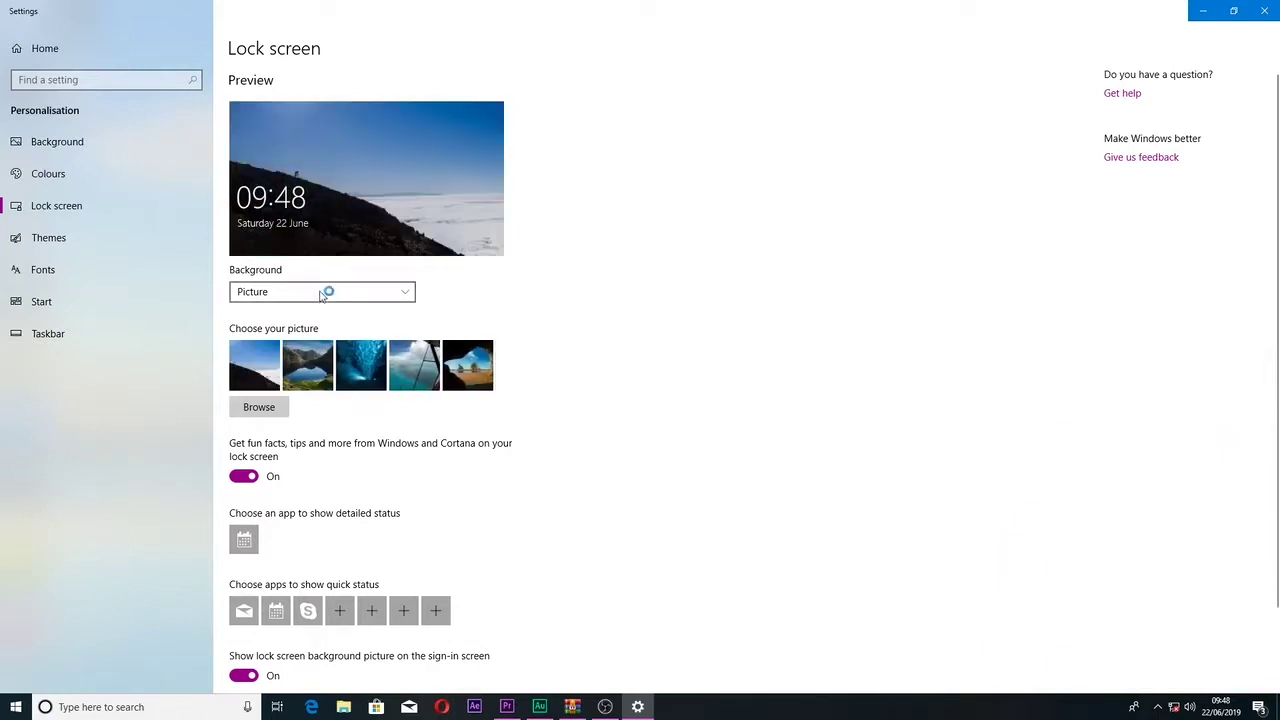
pyautogui.click(414, 365)
pyautogui.click(414, 365)
pyautogui.click(478, 380)
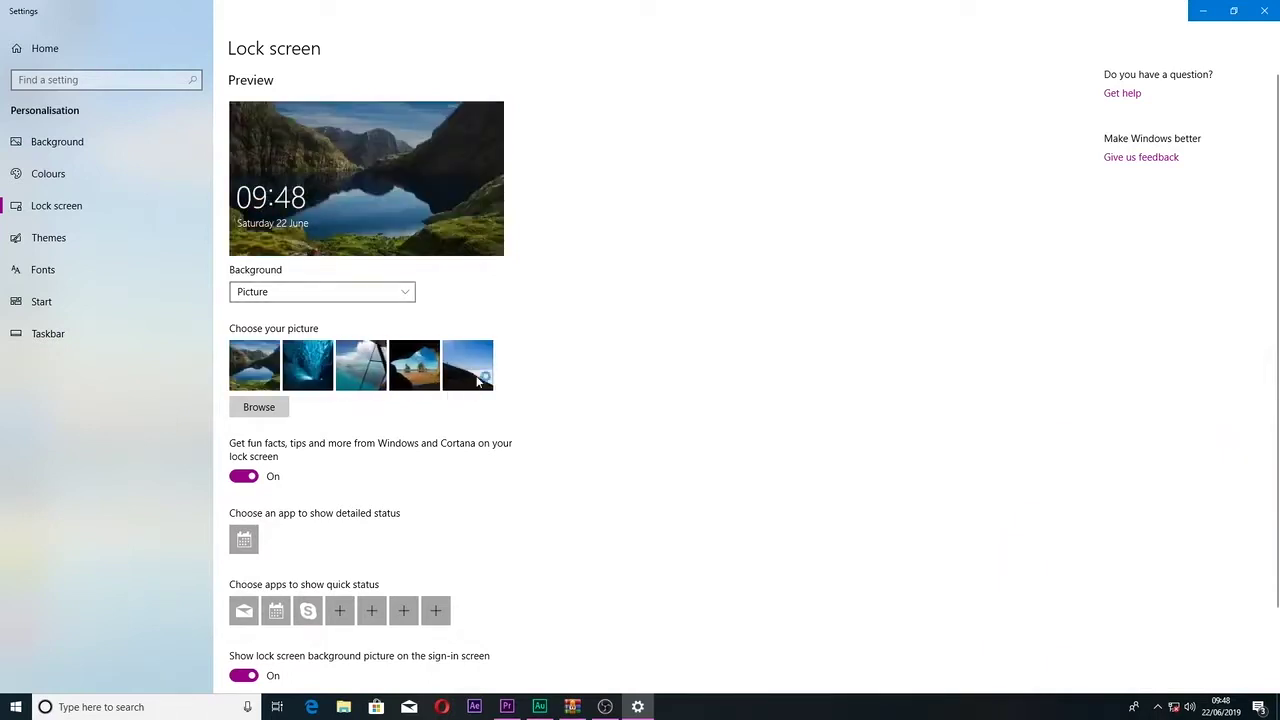
pyautogui.click(478, 380)
# Step: Try the Slideshow option for the lock screen background and return to Picture
pyautogui.click(320, 291)
pyautogui.click(318, 313)
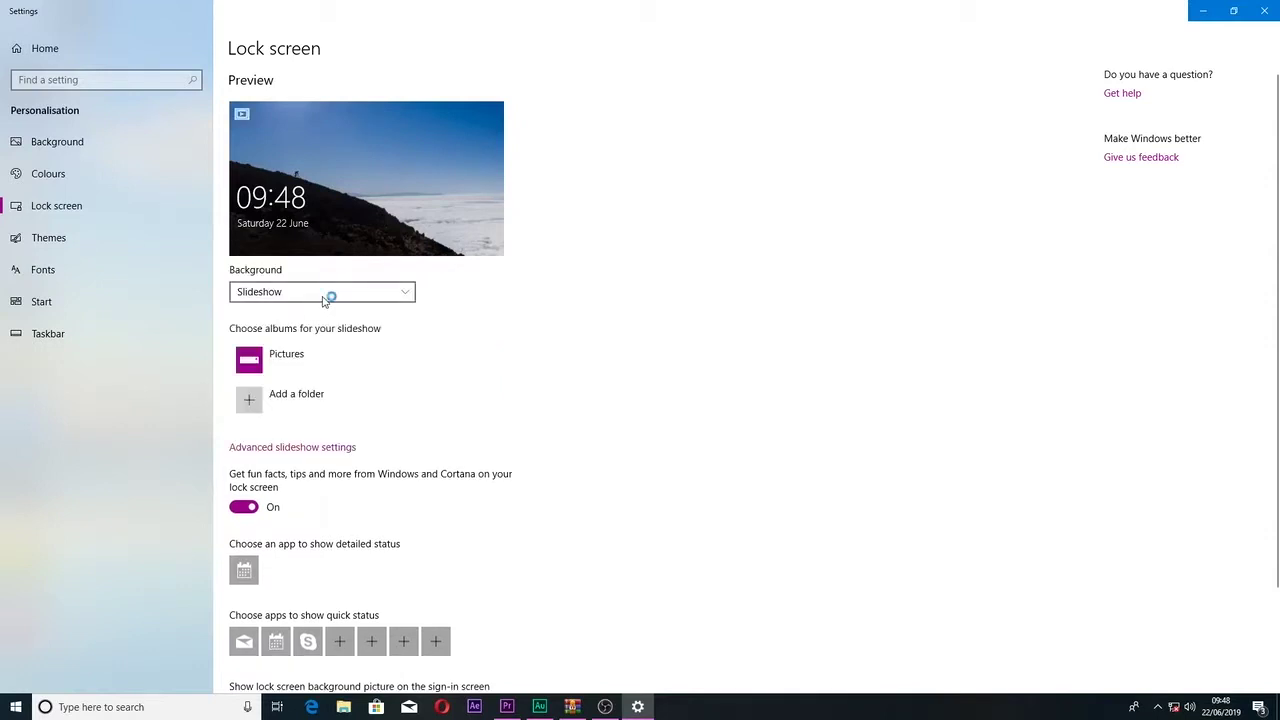
pyautogui.click(324, 297)
pyautogui.click(296, 268)
# Step: Try the mountain lake and beach cave pictures on the lock screen, ending with the mountain lake
pyautogui.click(288, 384)
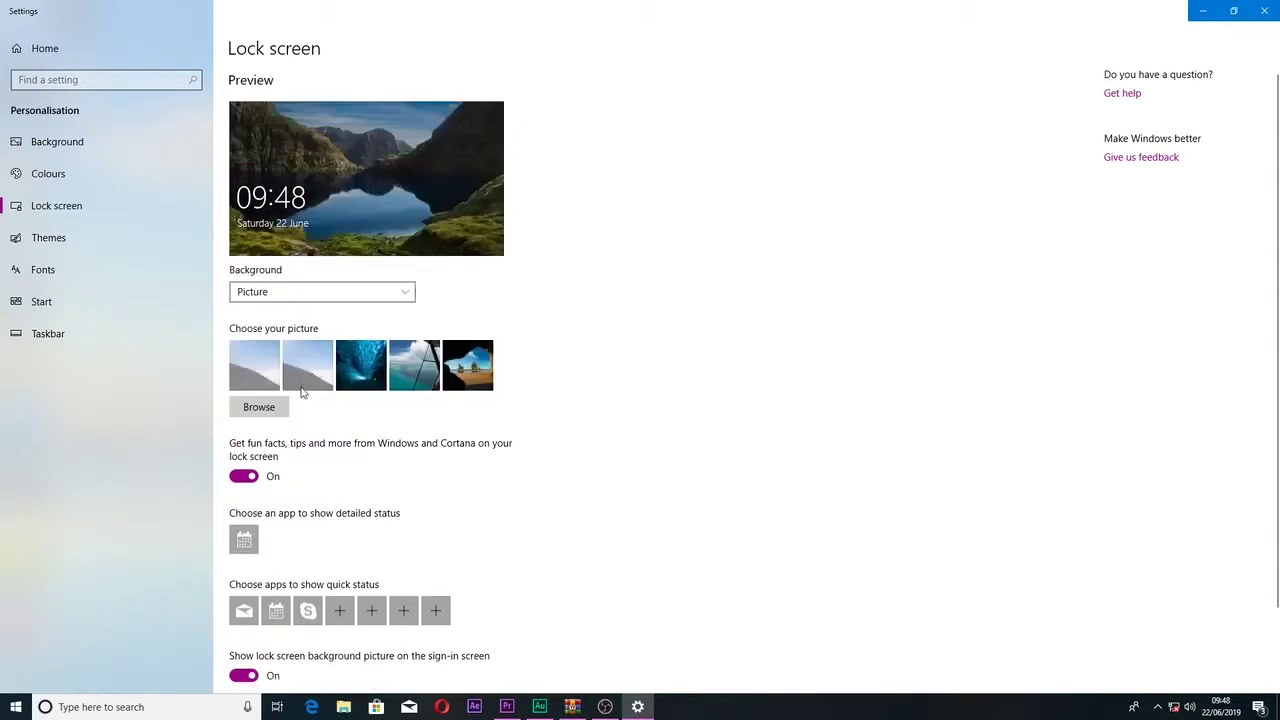
pyautogui.click(455, 374)
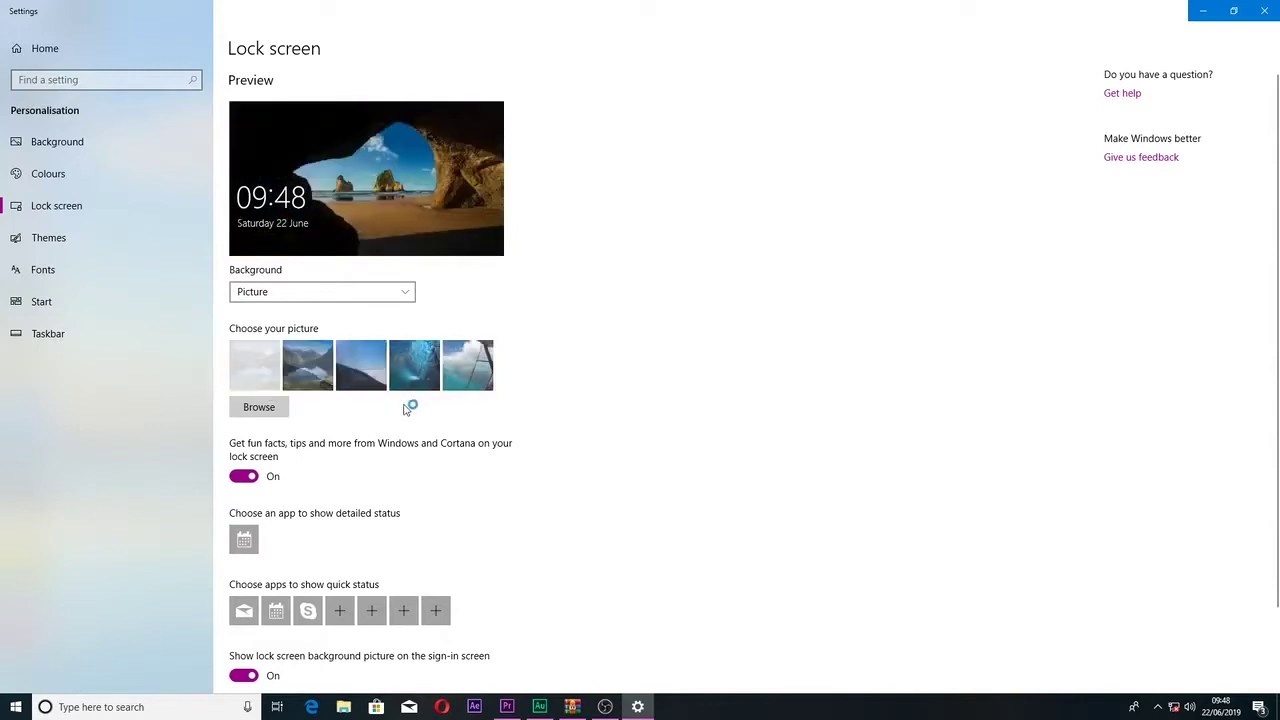
pyautogui.click(310, 384)
pyautogui.click(467, 368)
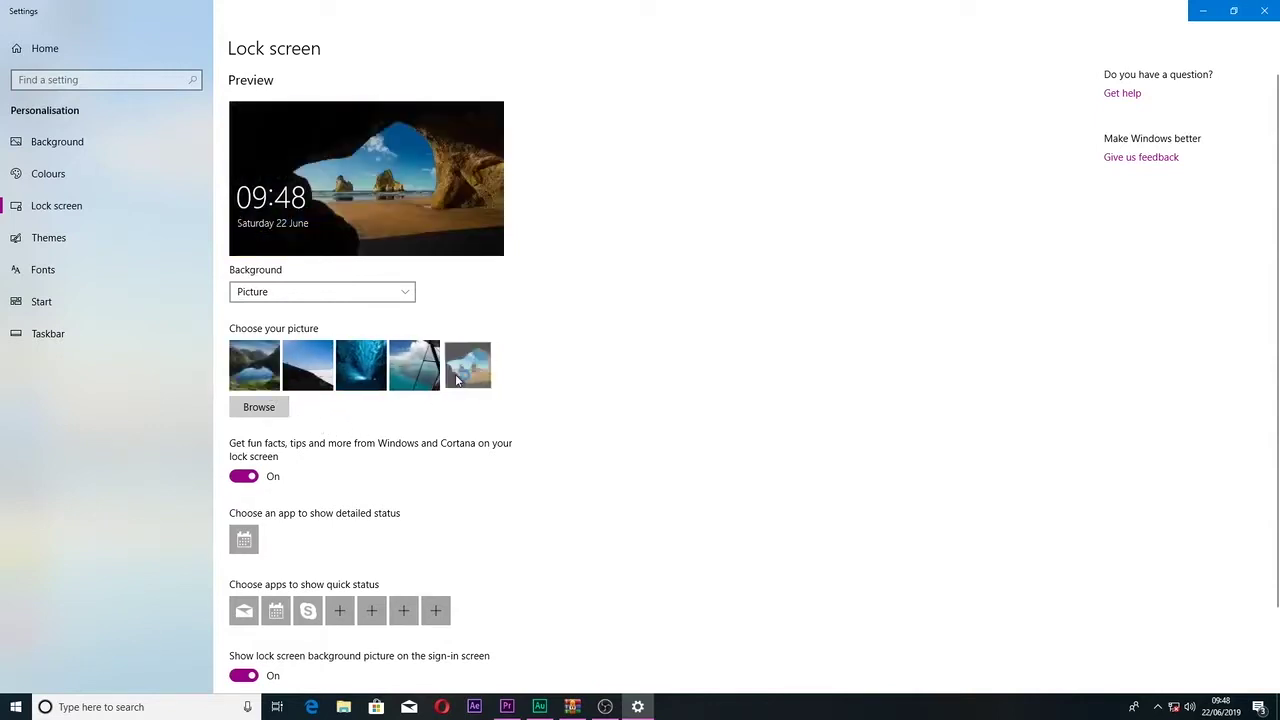
pyautogui.click(310, 388)
# Step: Set the lock screen background to Slideshow and try to add the Saved Pictures folder as an album
pyautogui.click(275, 291)
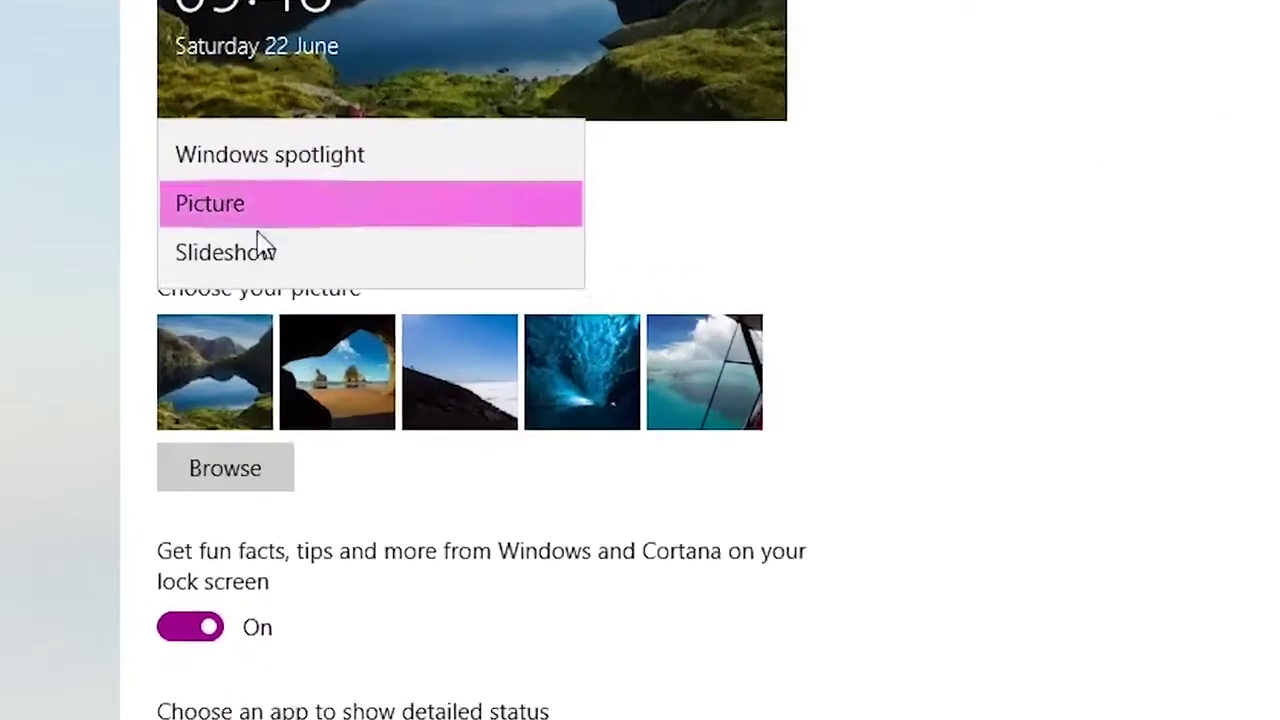
pyautogui.click(273, 313)
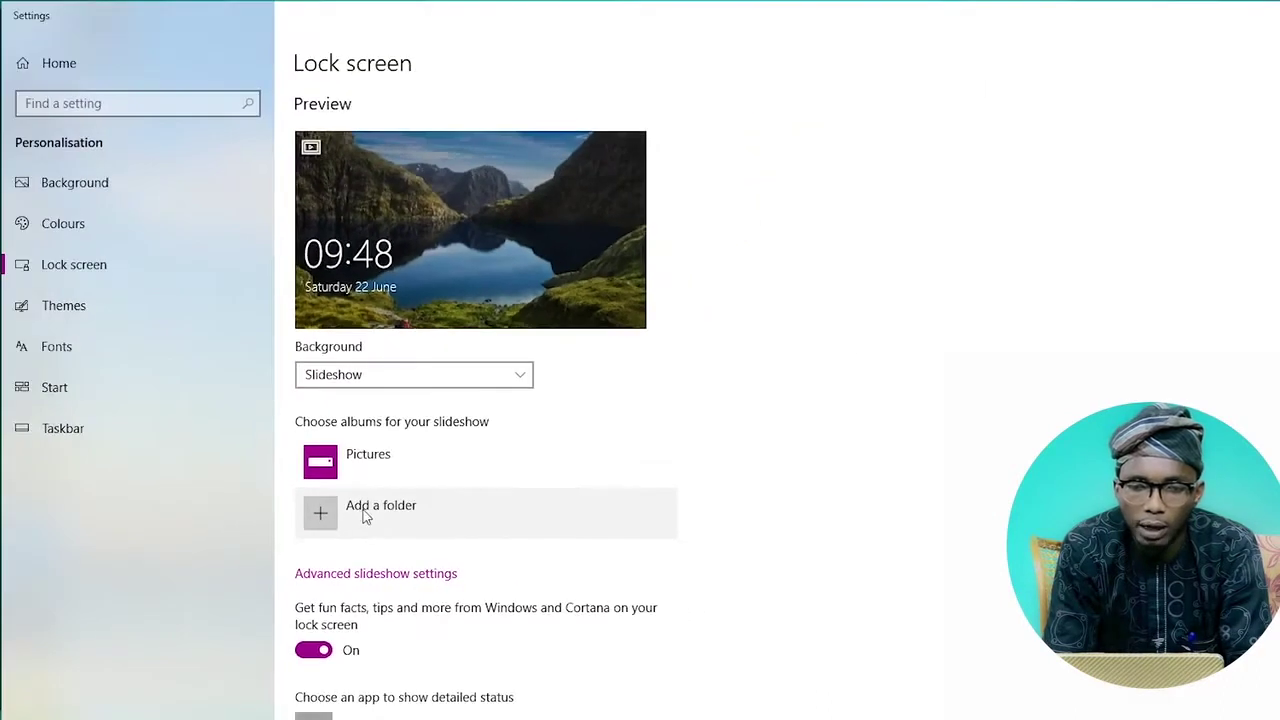
pyautogui.click(365, 510)
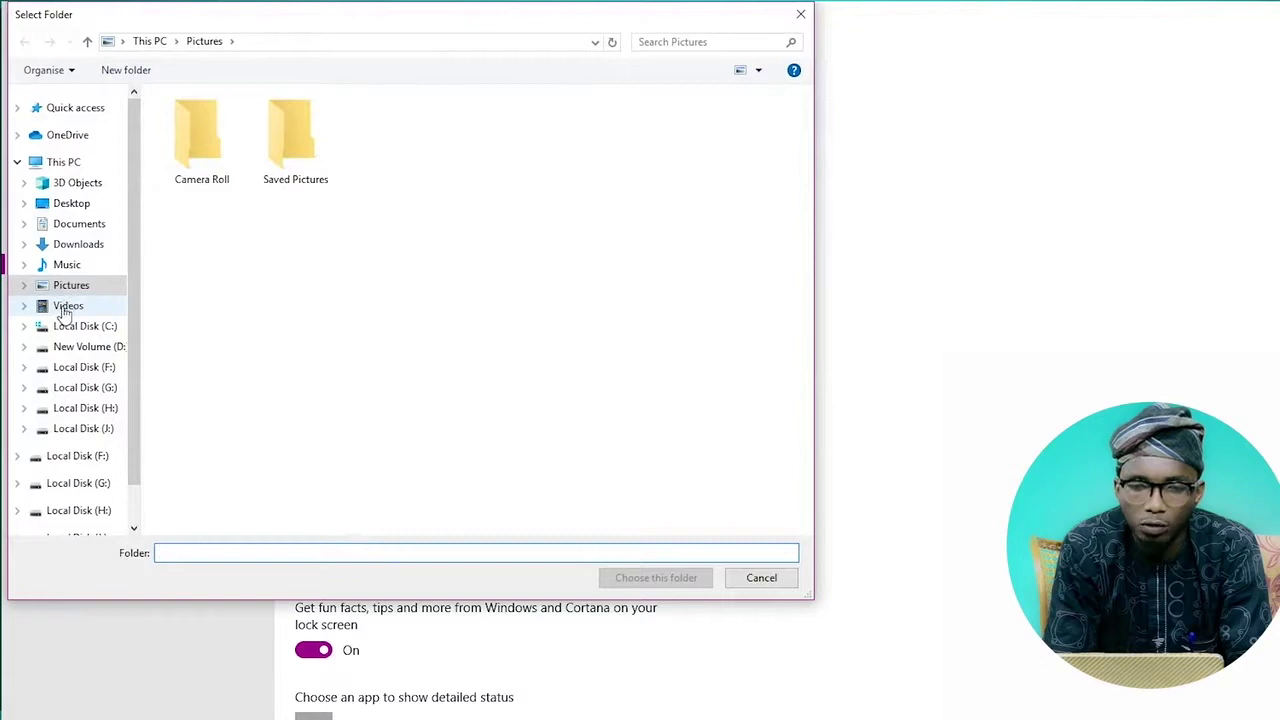
pyautogui.click(72, 270)
pyautogui.click(71, 286)
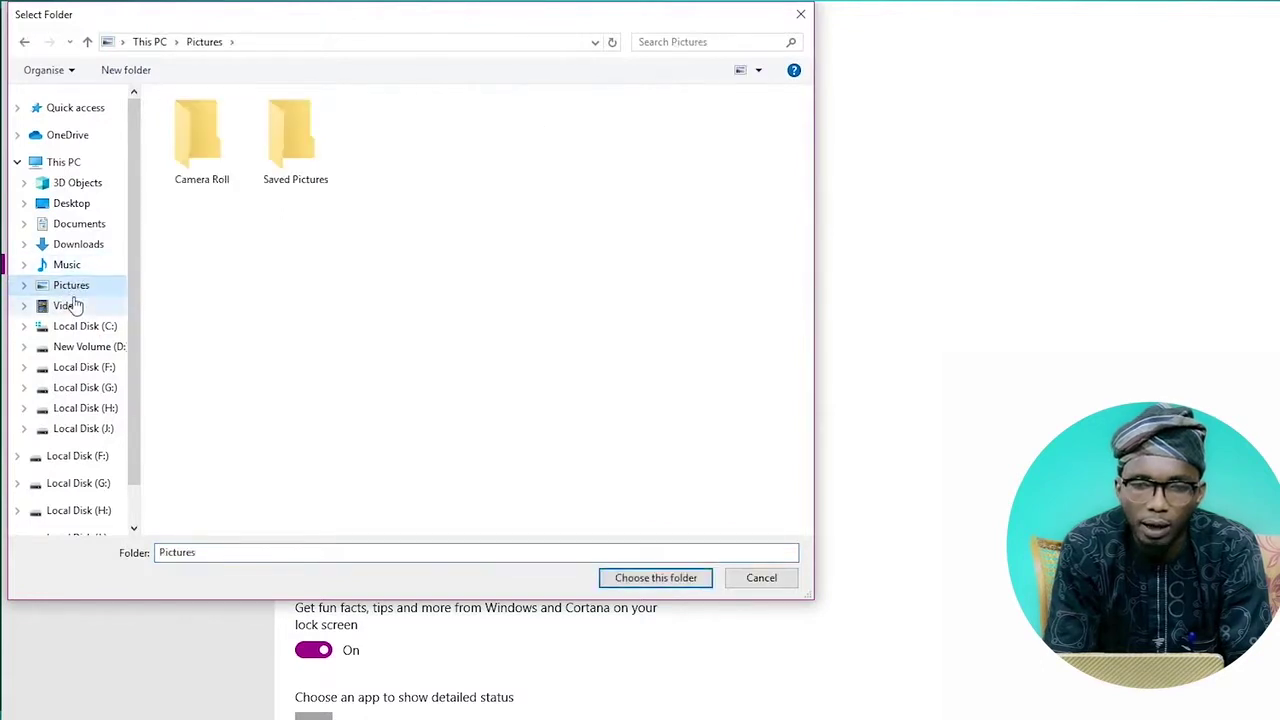
pyautogui.click(296, 156)
pyautogui.press('Return')
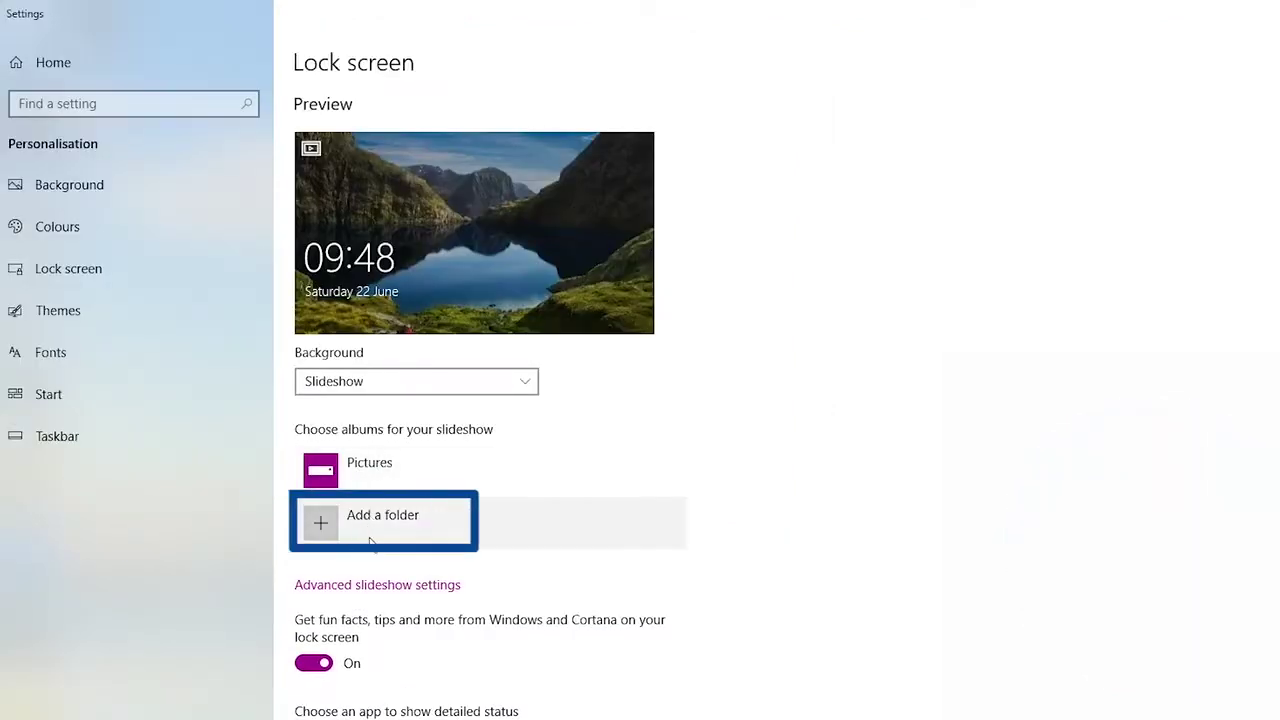
# Step: Add the Saved Pictures folder from Pictures to the lock screen slideshow albums
pyautogui.click(365, 522)
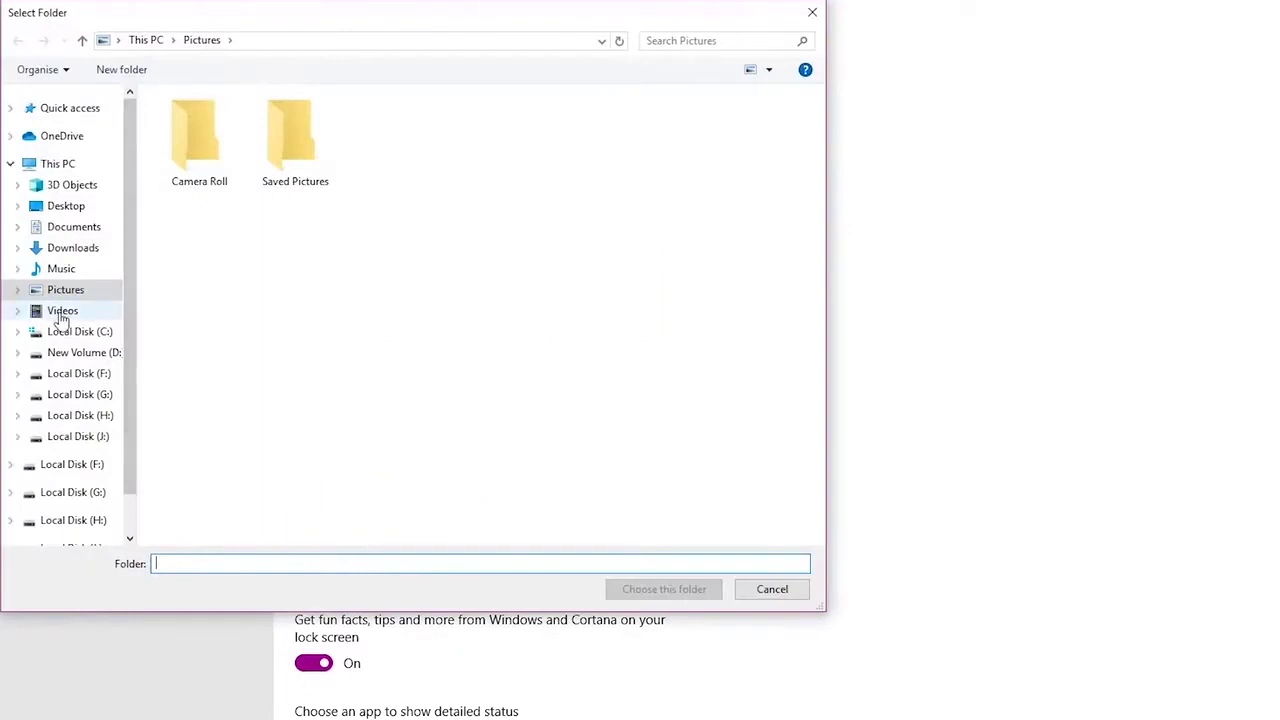
pyautogui.click(61, 269)
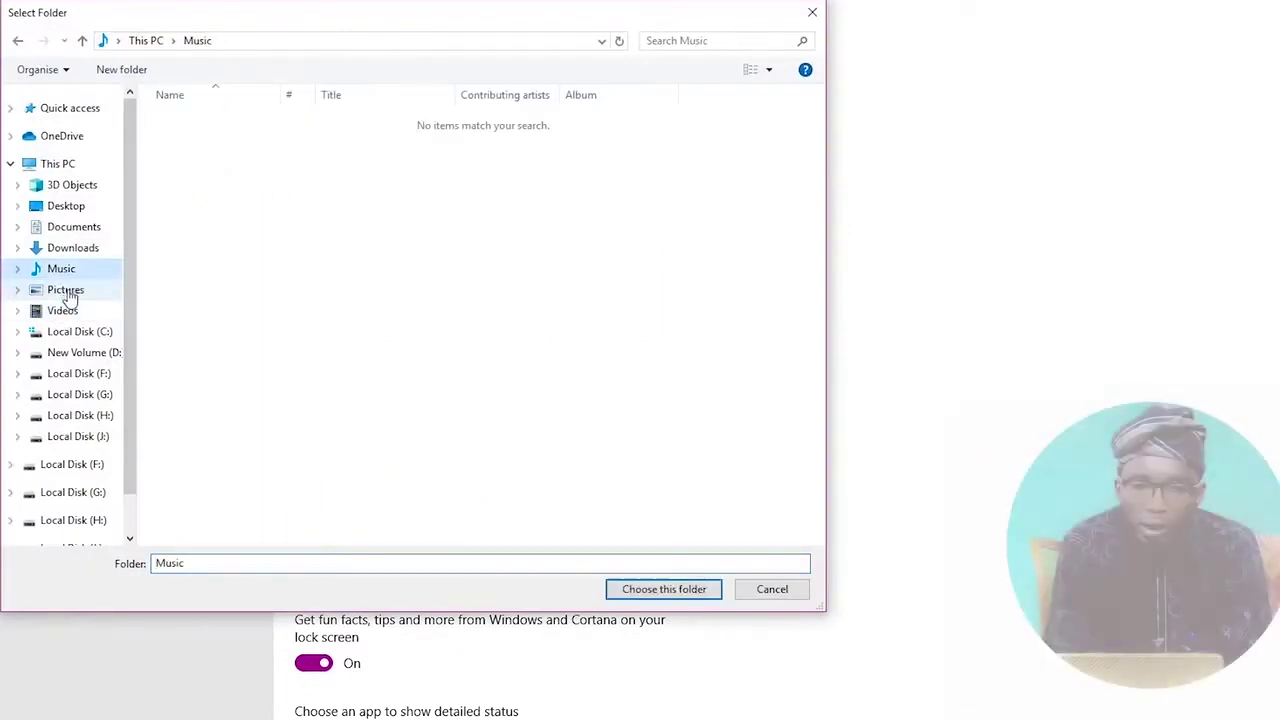
pyautogui.click(65, 290)
pyautogui.click(297, 165)
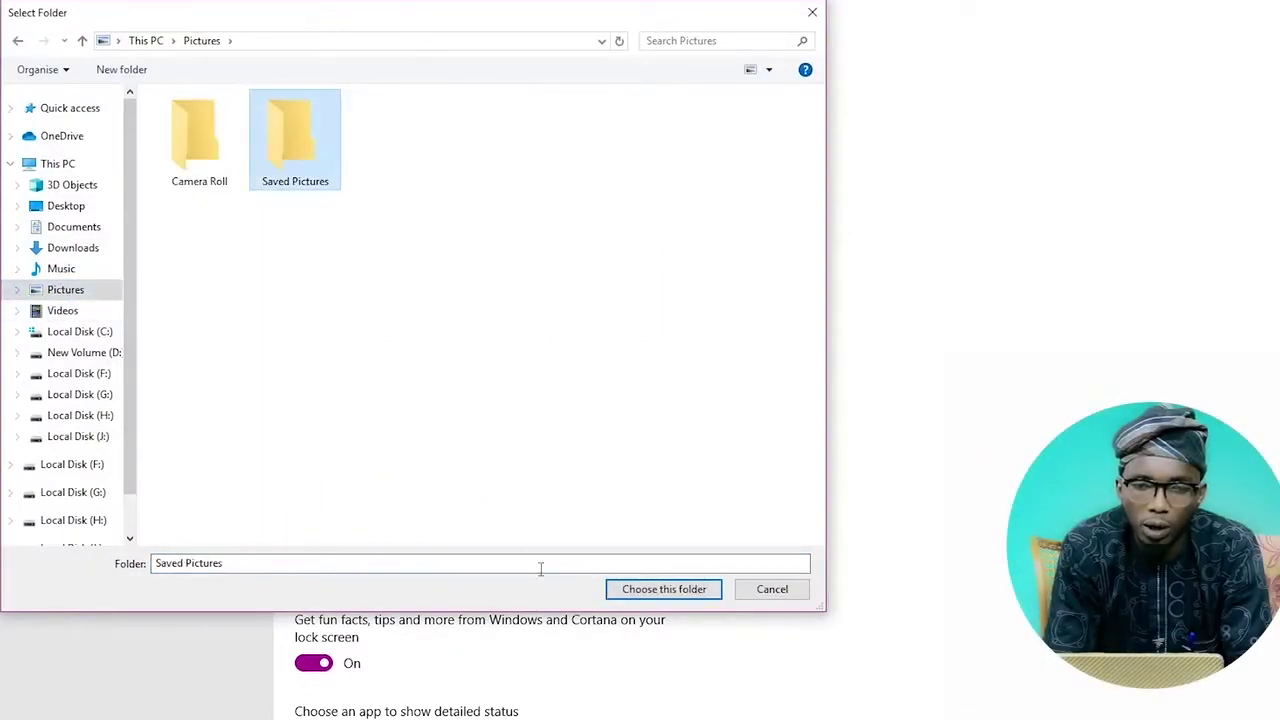
pyautogui.click(662, 590)
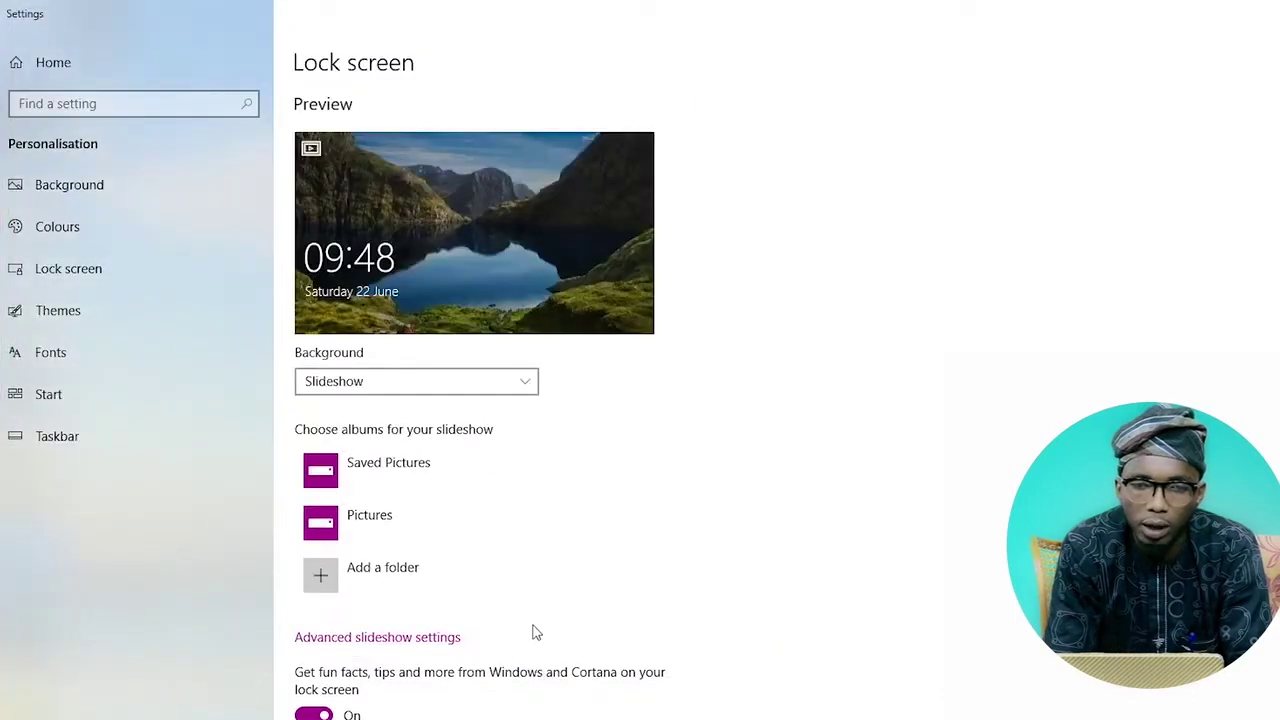
# Step: Set the lock screen background back to Picture and choose the blue ice cave image
pyautogui.click(378, 390)
pyautogui.click(364, 356)
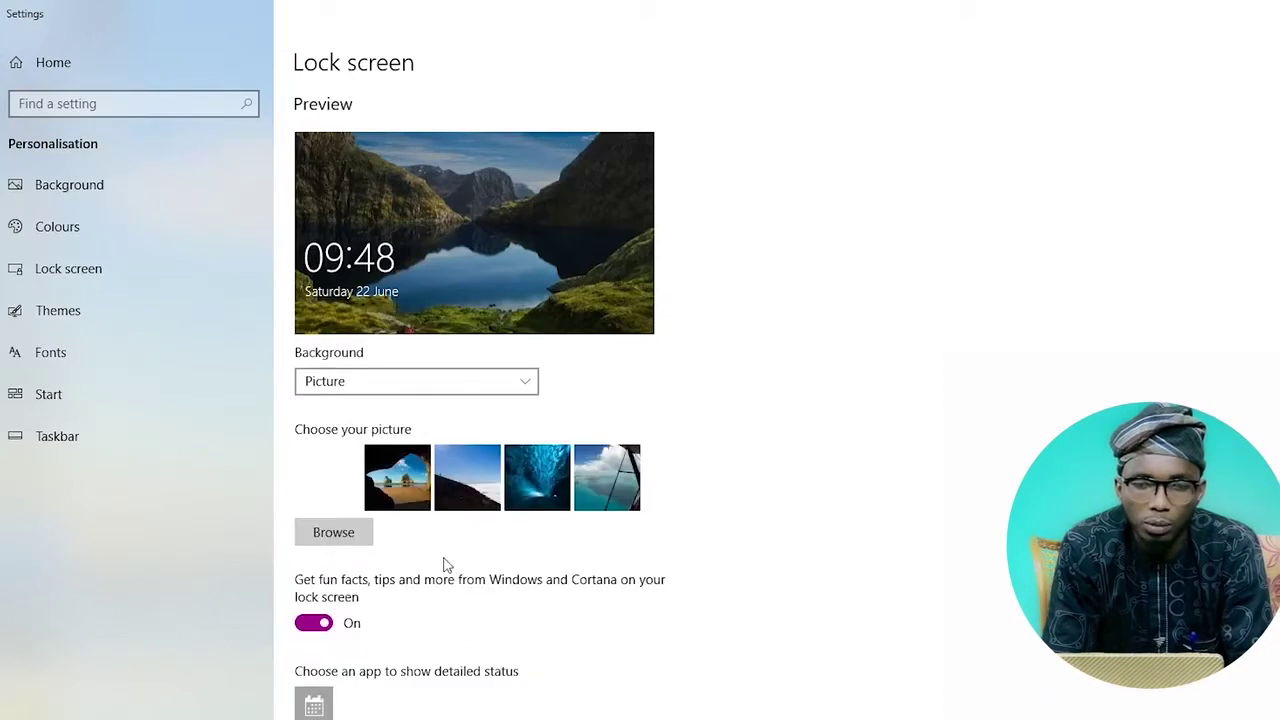
pyautogui.click(485, 500)
pyautogui.click(514, 491)
pyautogui.click(485, 500)
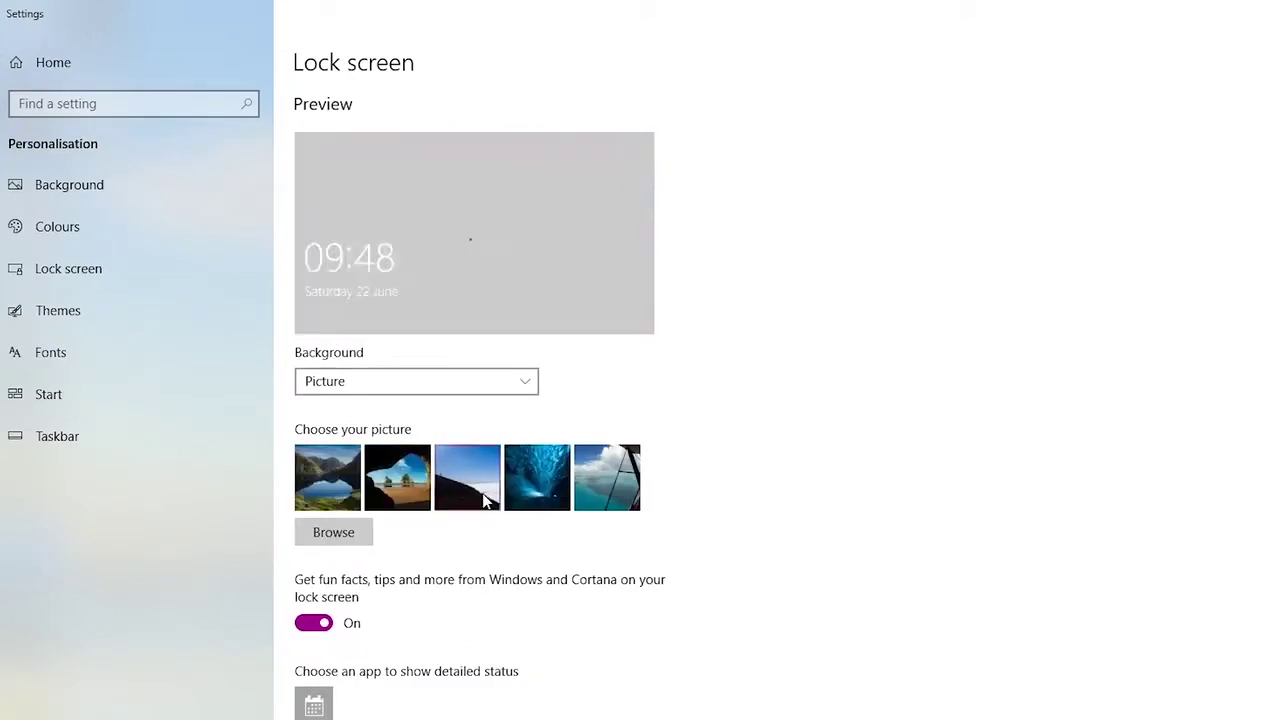
pyautogui.click(530, 497)
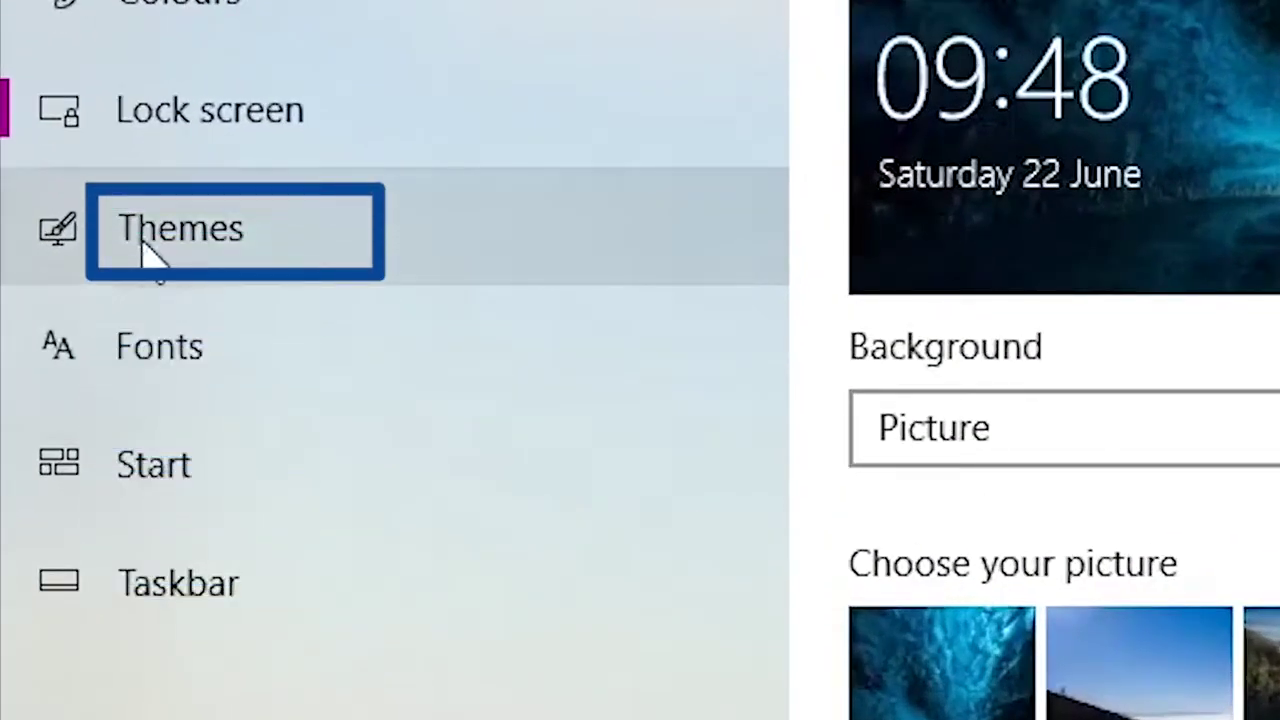
# Step: Open the Themes page of the personalisation settings
pyautogui.click(148, 255)
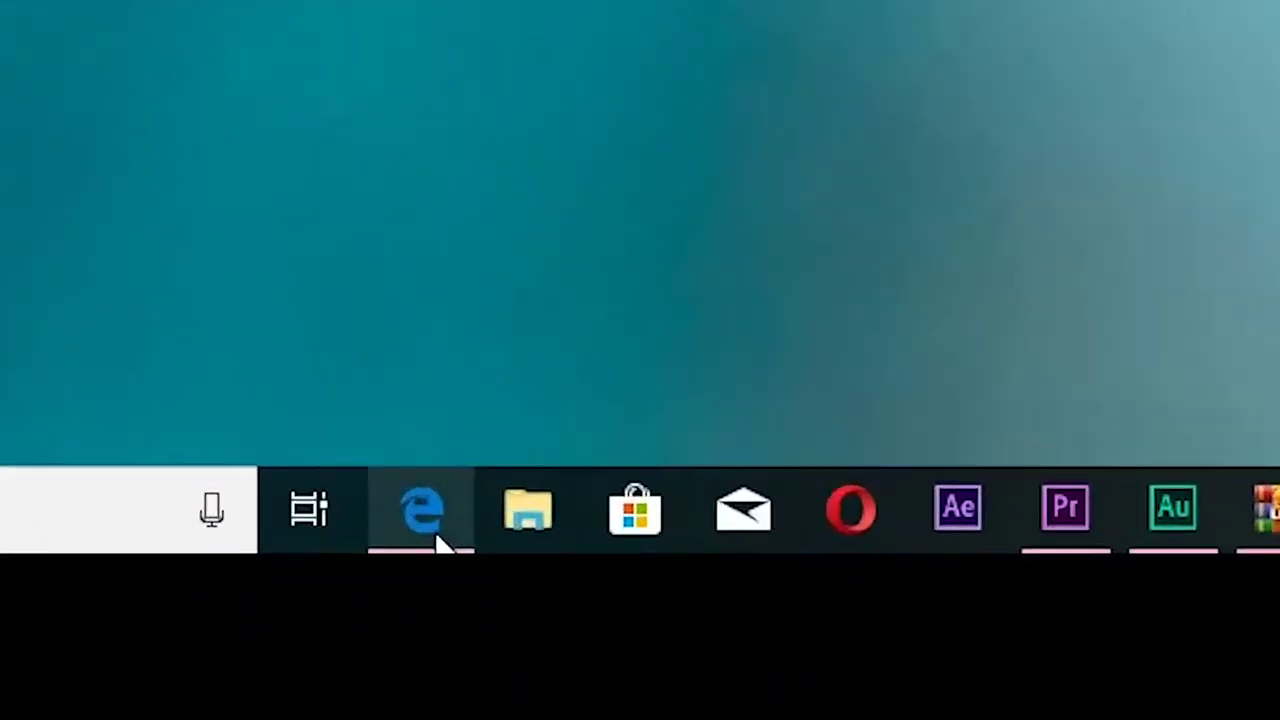
pyautogui.click(311, 707)
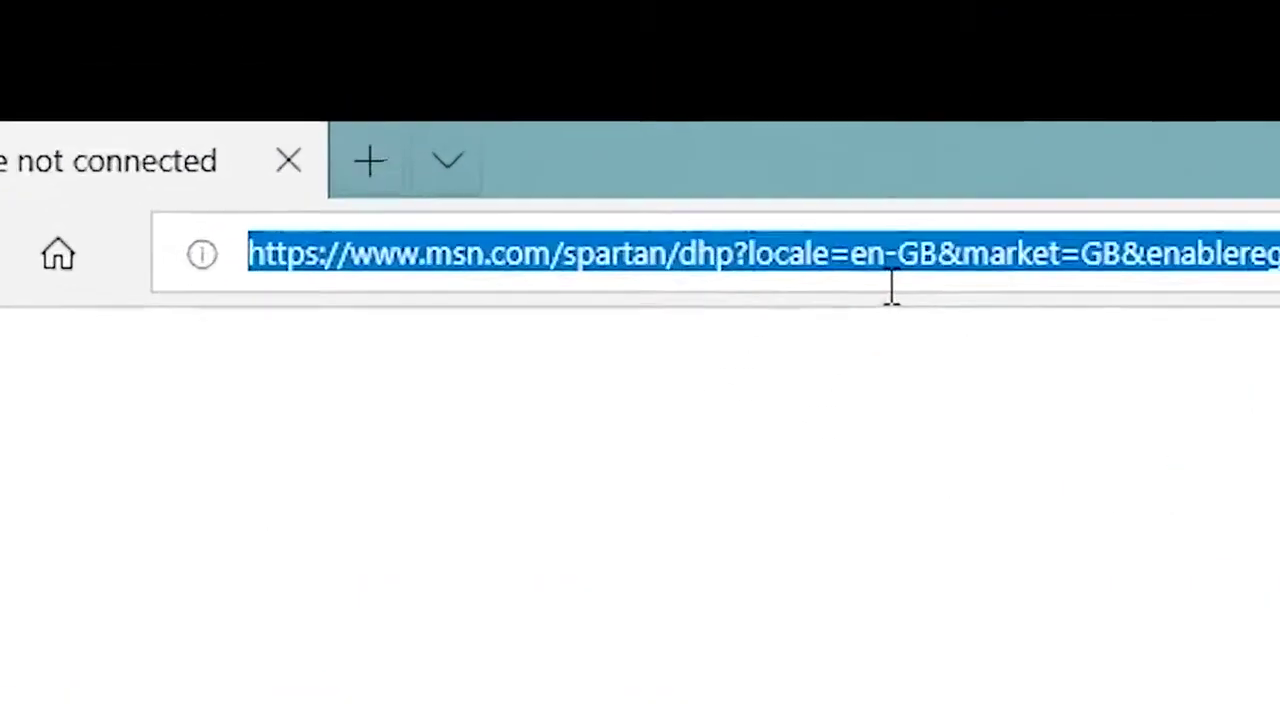
pyautogui.write('www.')
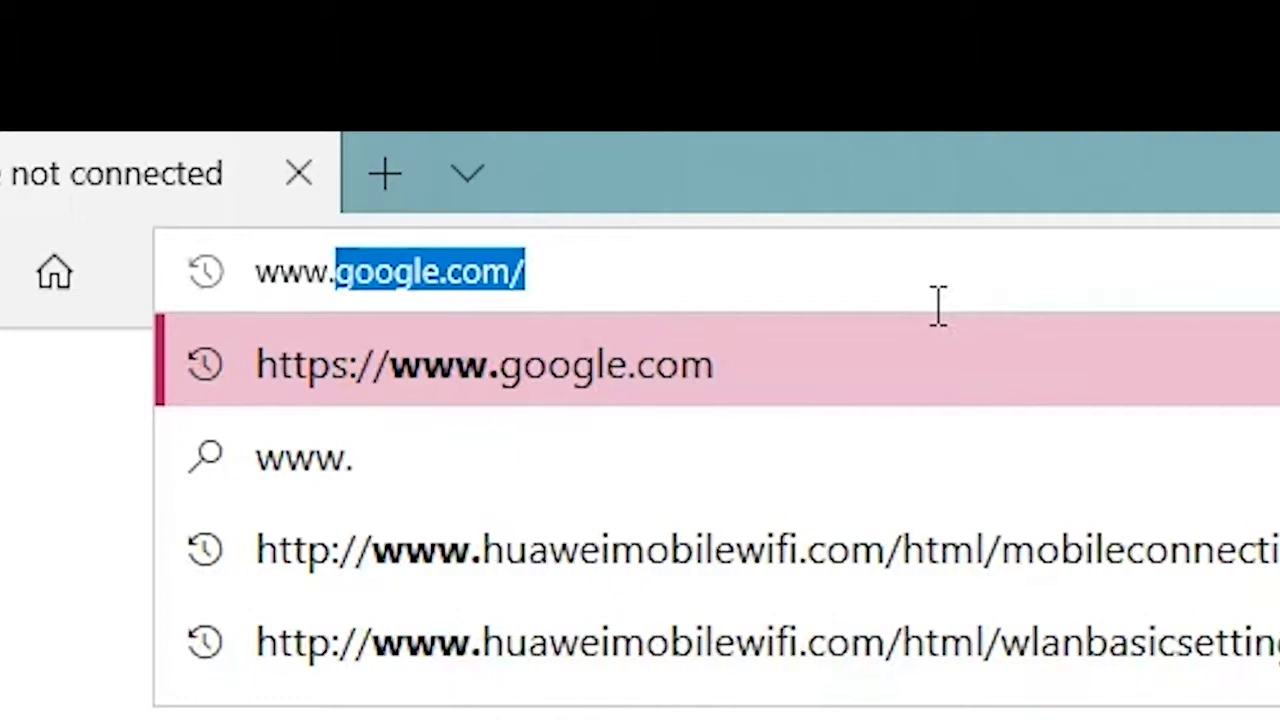
pyautogui.write('goo')
pyautogui.press('Return')
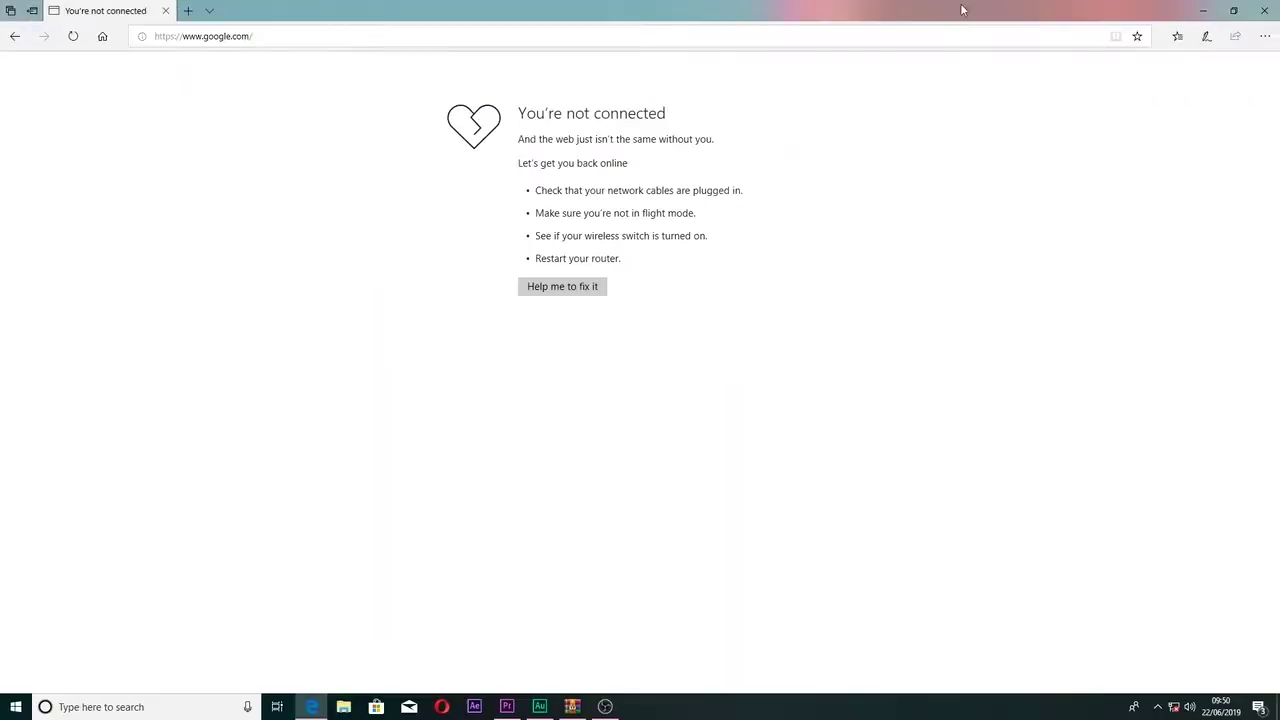
pyautogui.click(1264, 10)
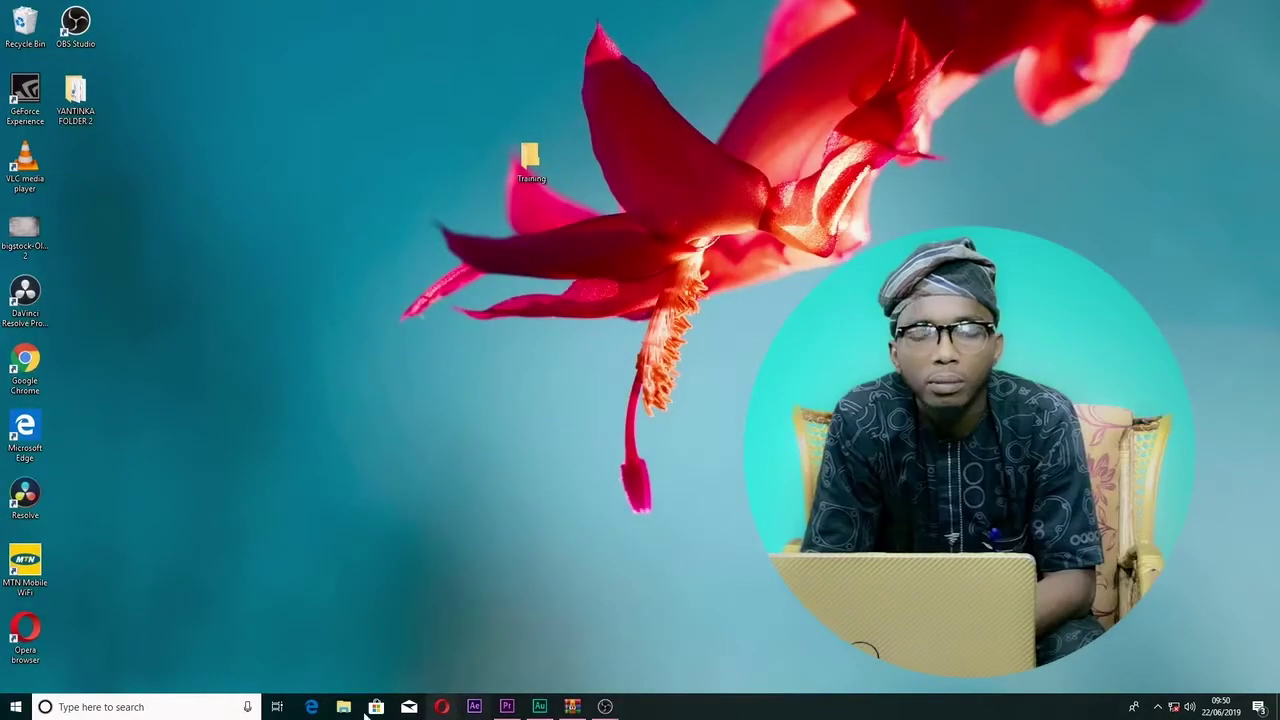
# Step: Reopen Microsoft Edge on its start page
pyautogui.click(313, 707)
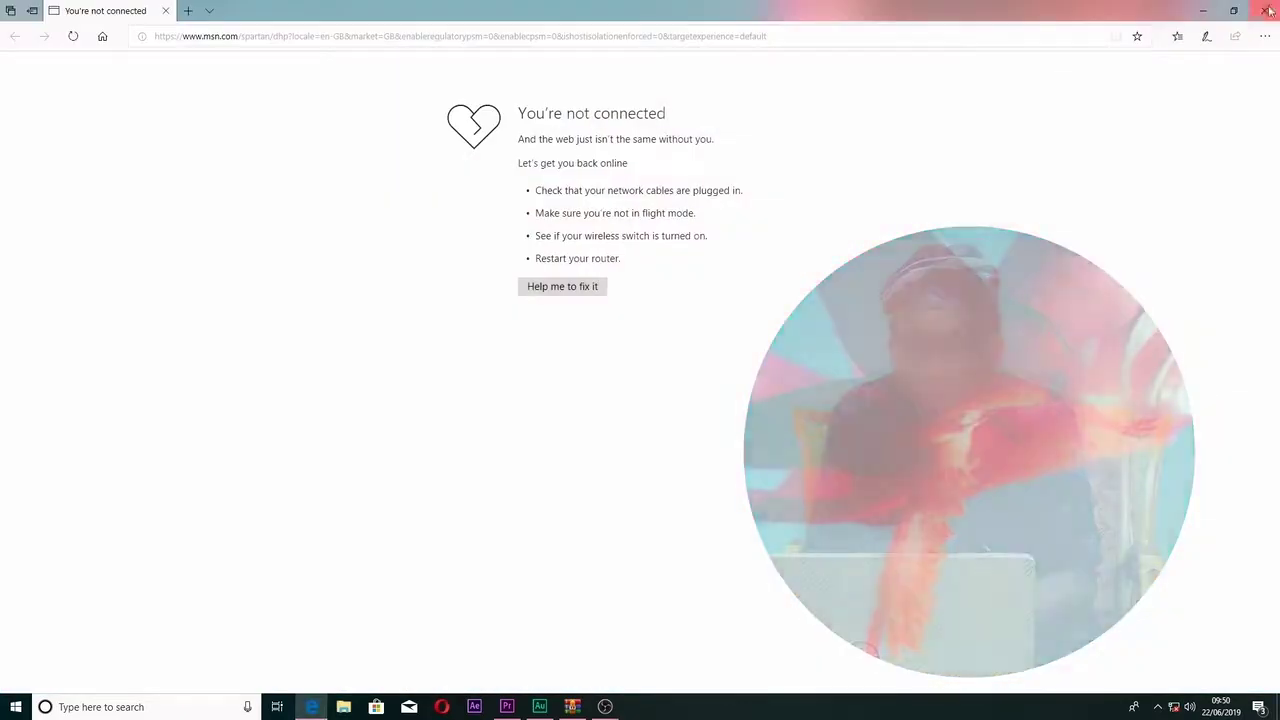